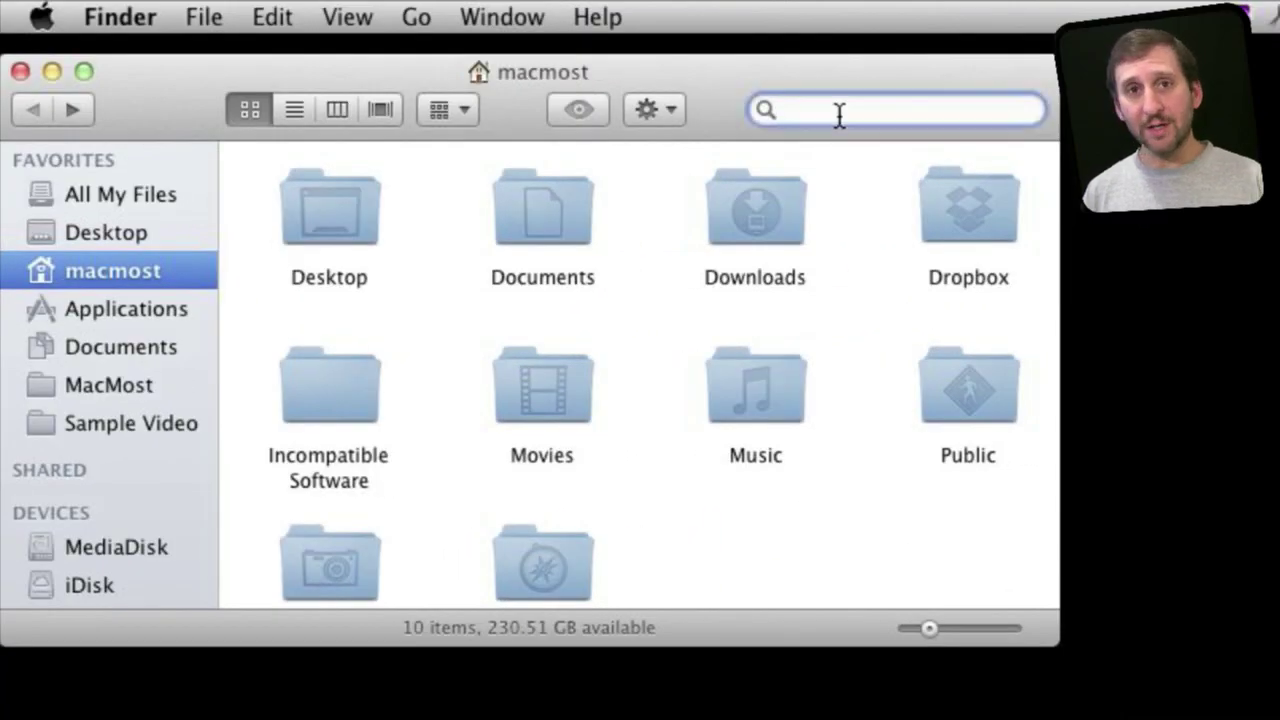
- Search This Mac for a person's first name in the Finder search field
type("gary")
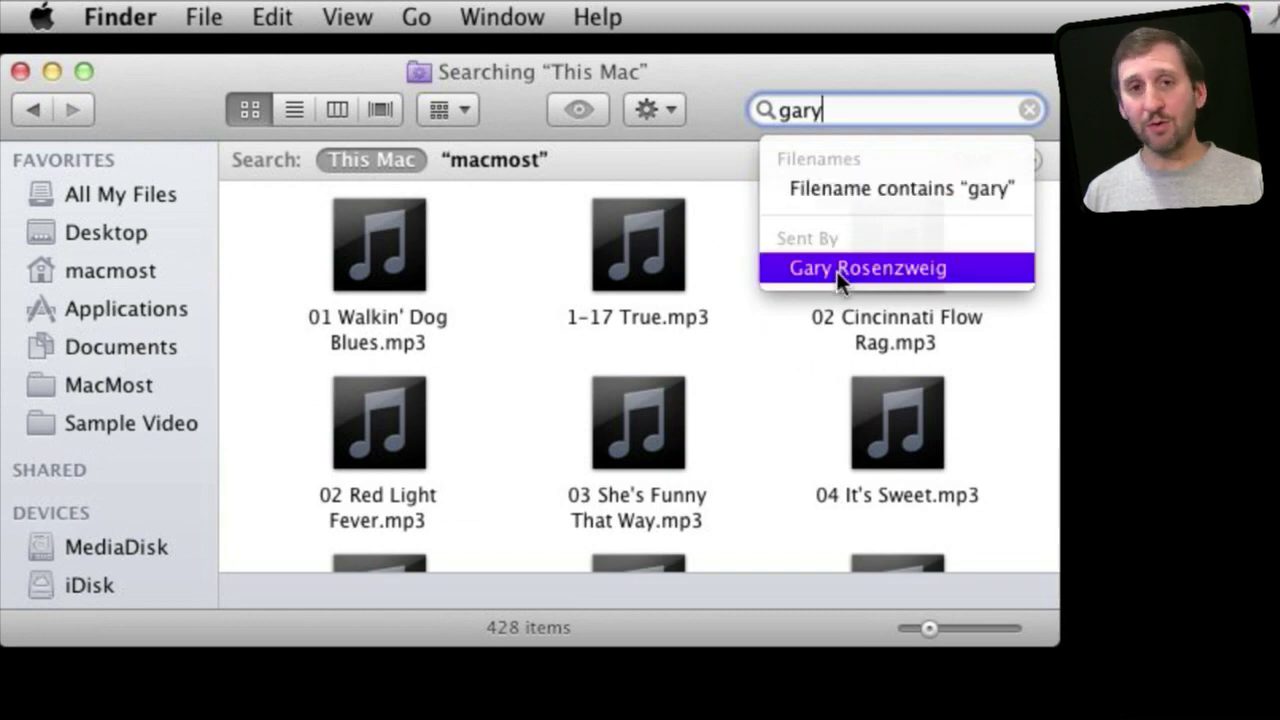
- Limit the name search to filenames, then switch its matching to Everything
left_click(825, 187)
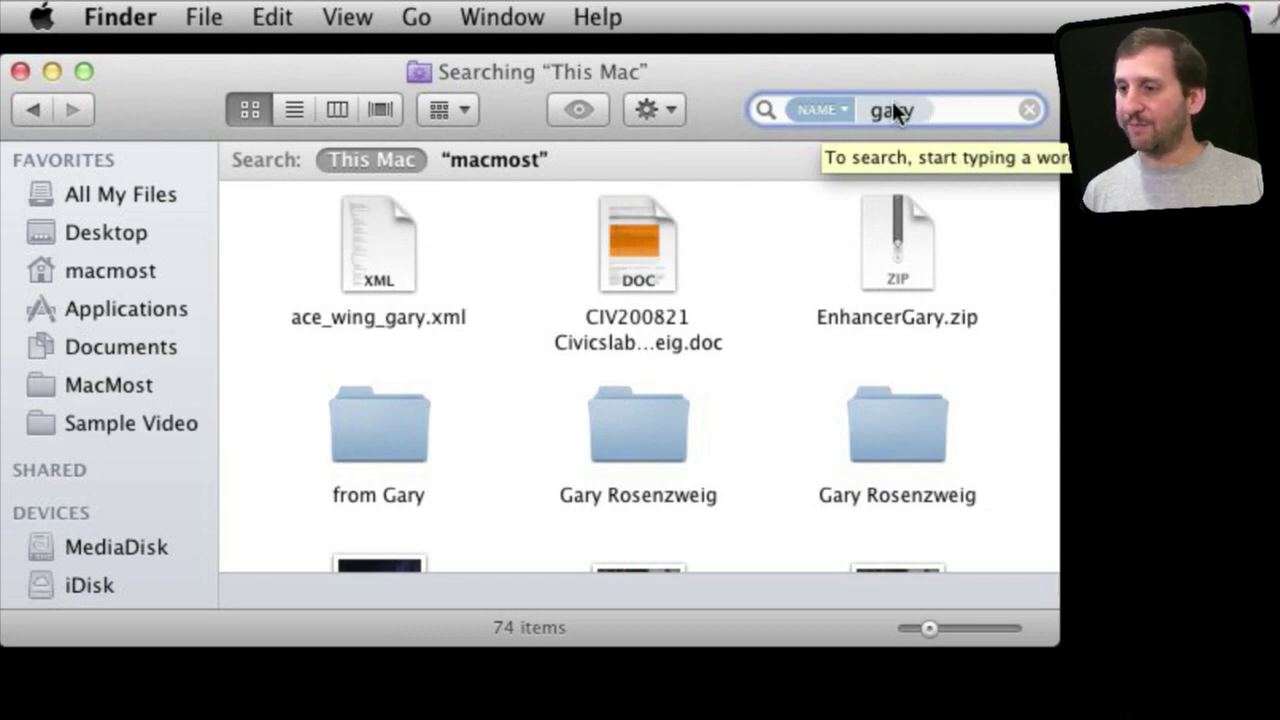
left_click(839, 109)
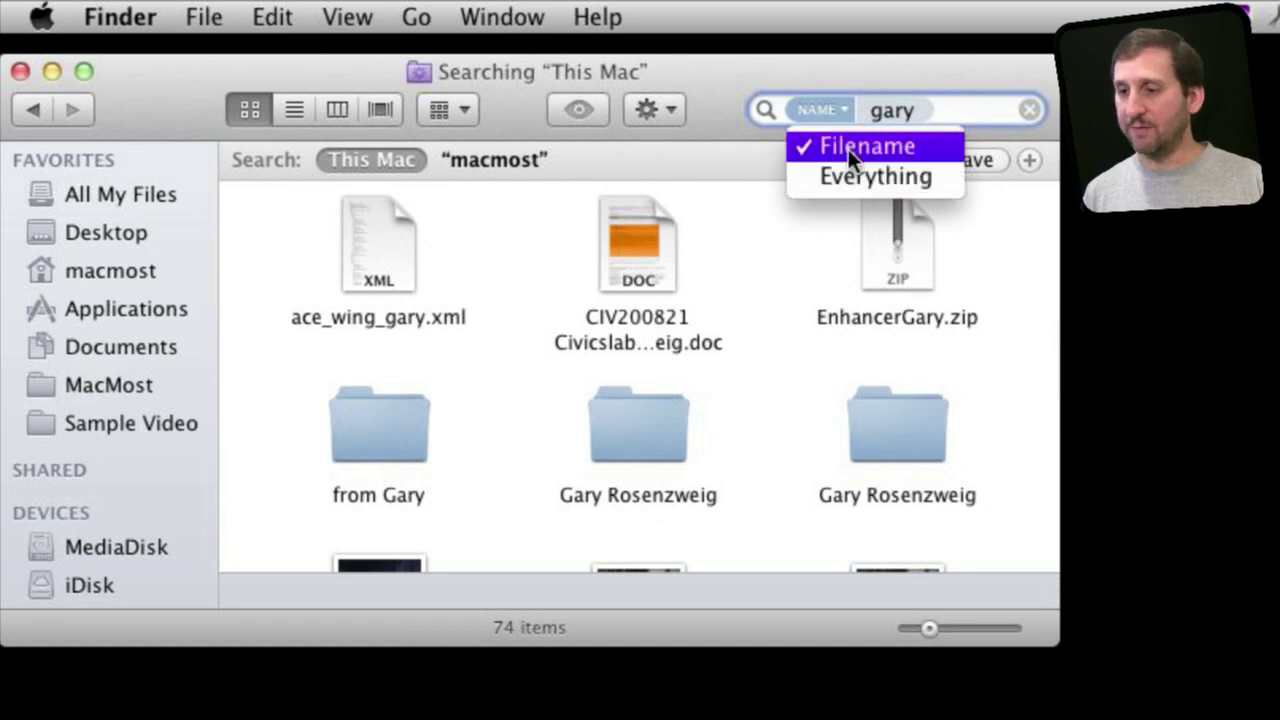
left_click(848, 175)
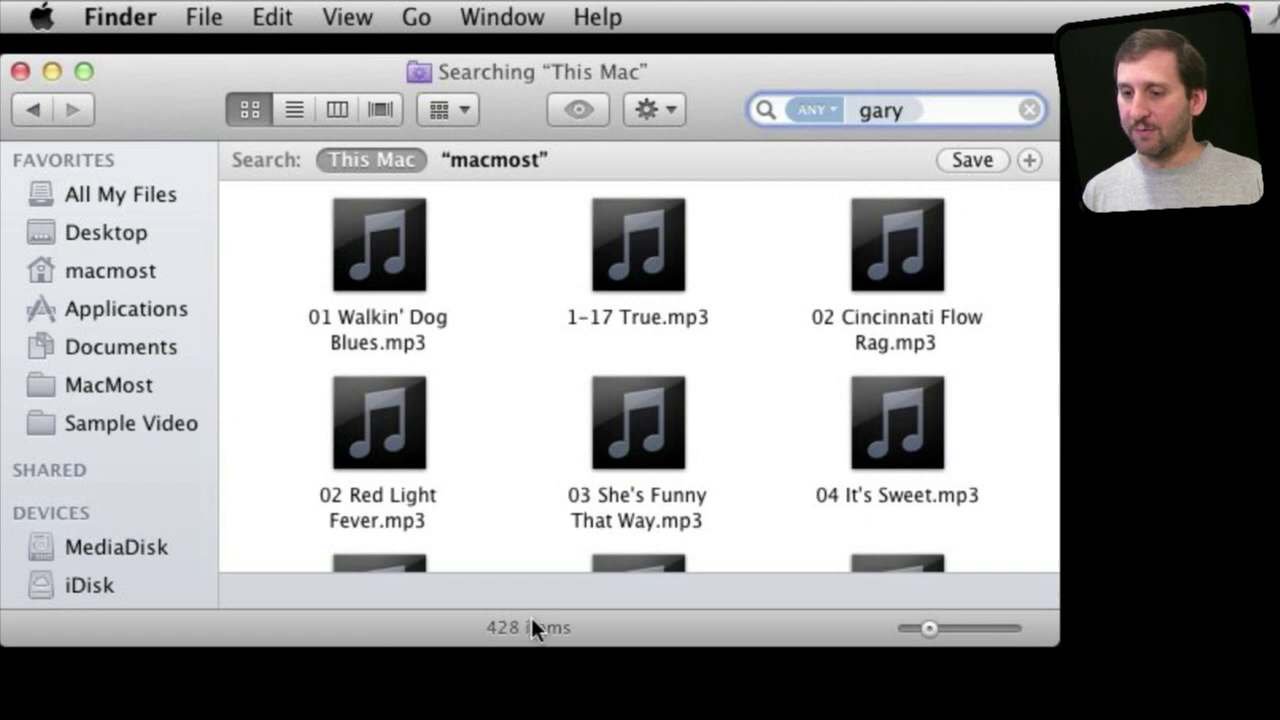
- Switch the name token back to Filename, then delete it to clear the search
left_click(829, 125)
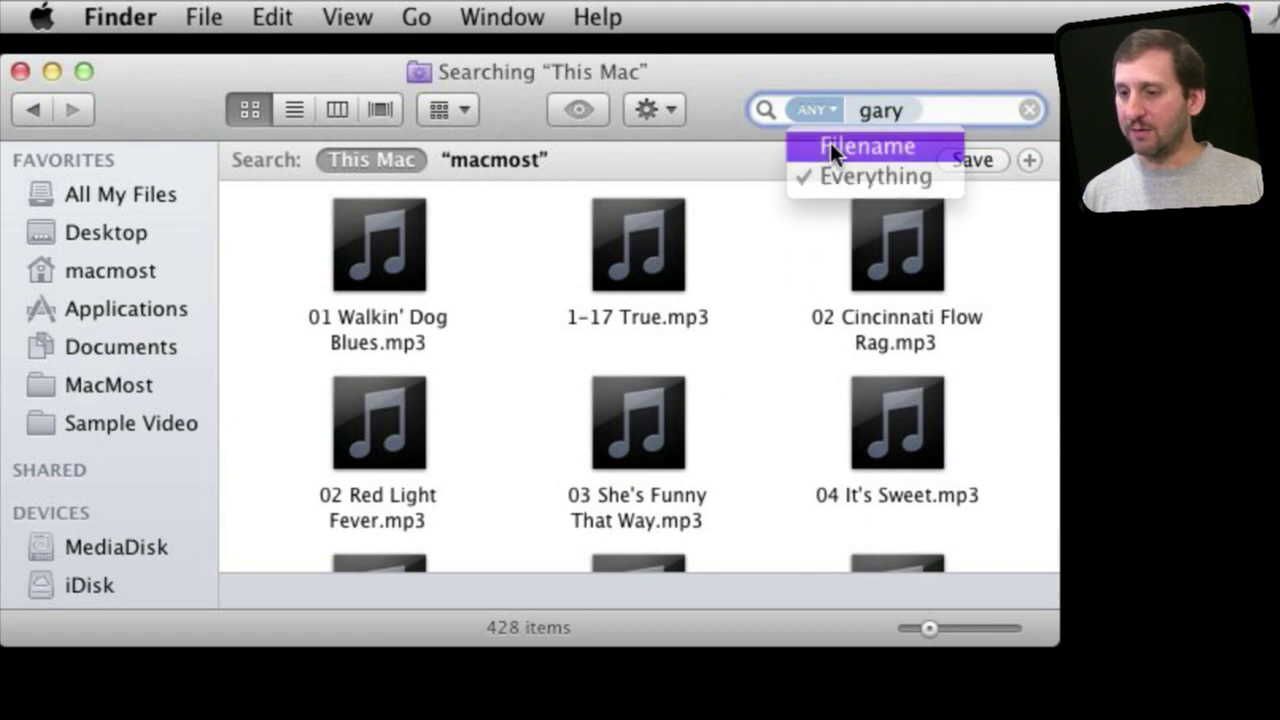
left_click(830, 143)
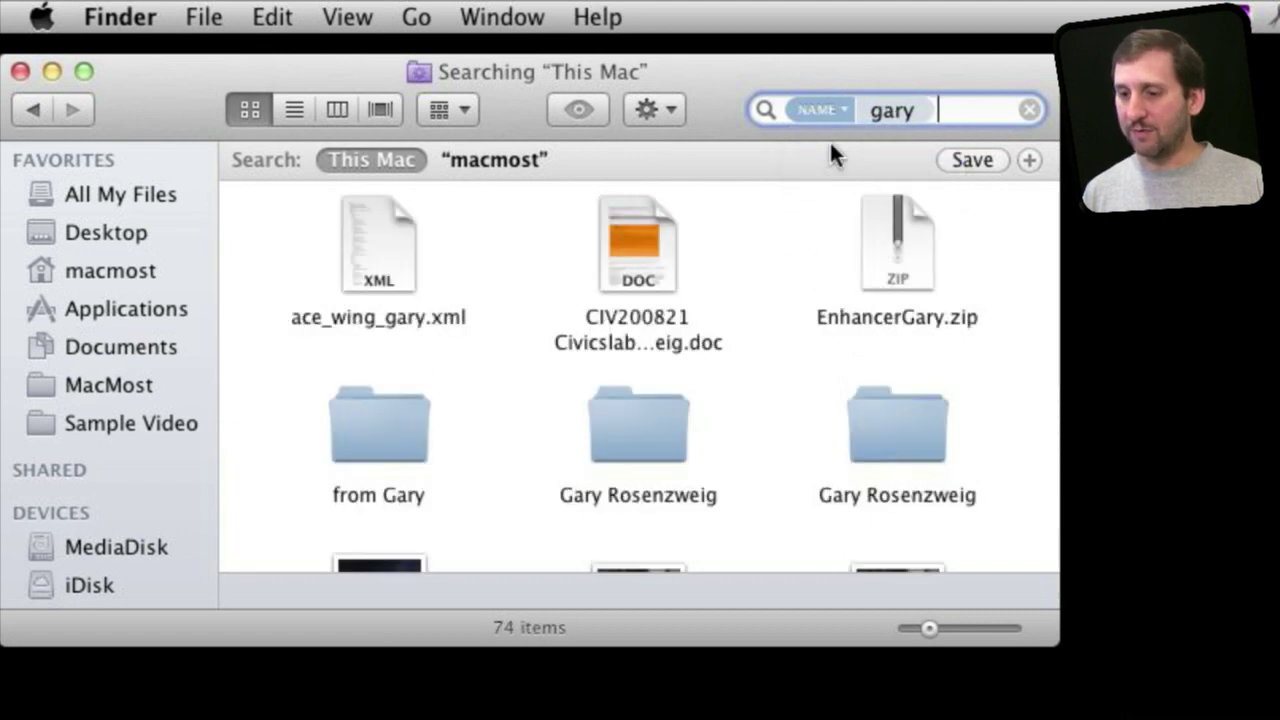
left_click(895, 104)
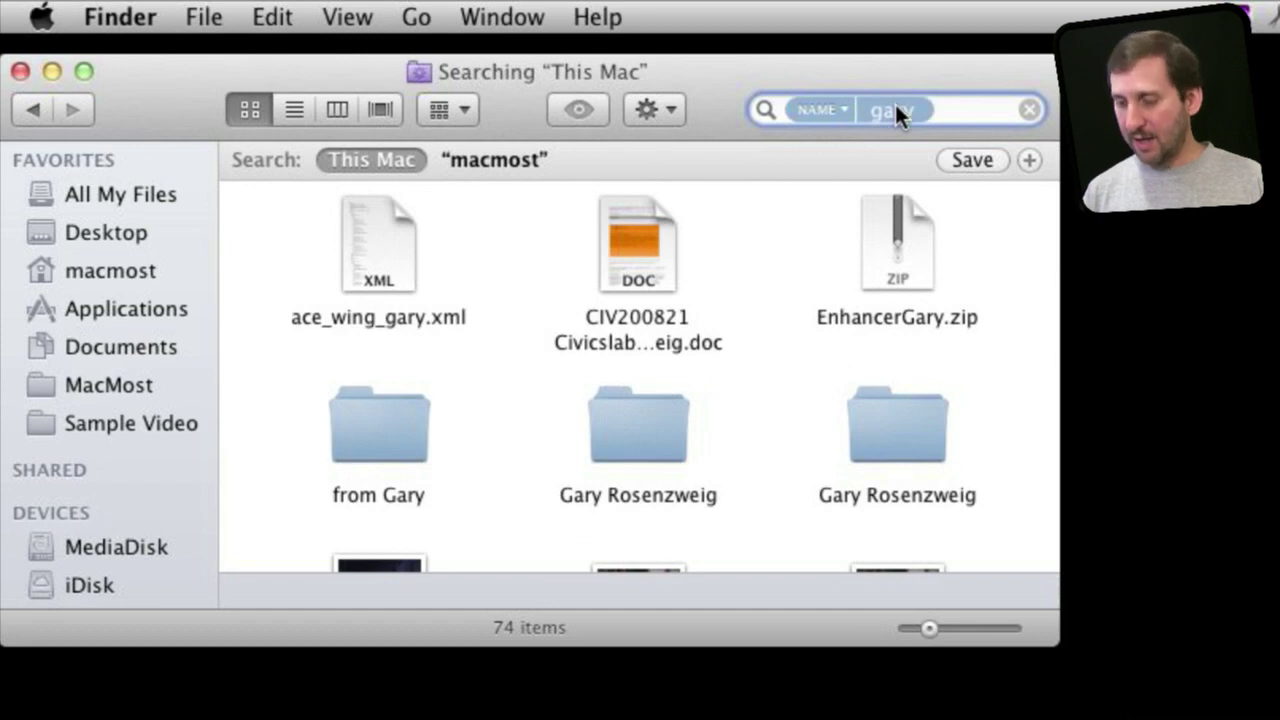
key("BackSpace")
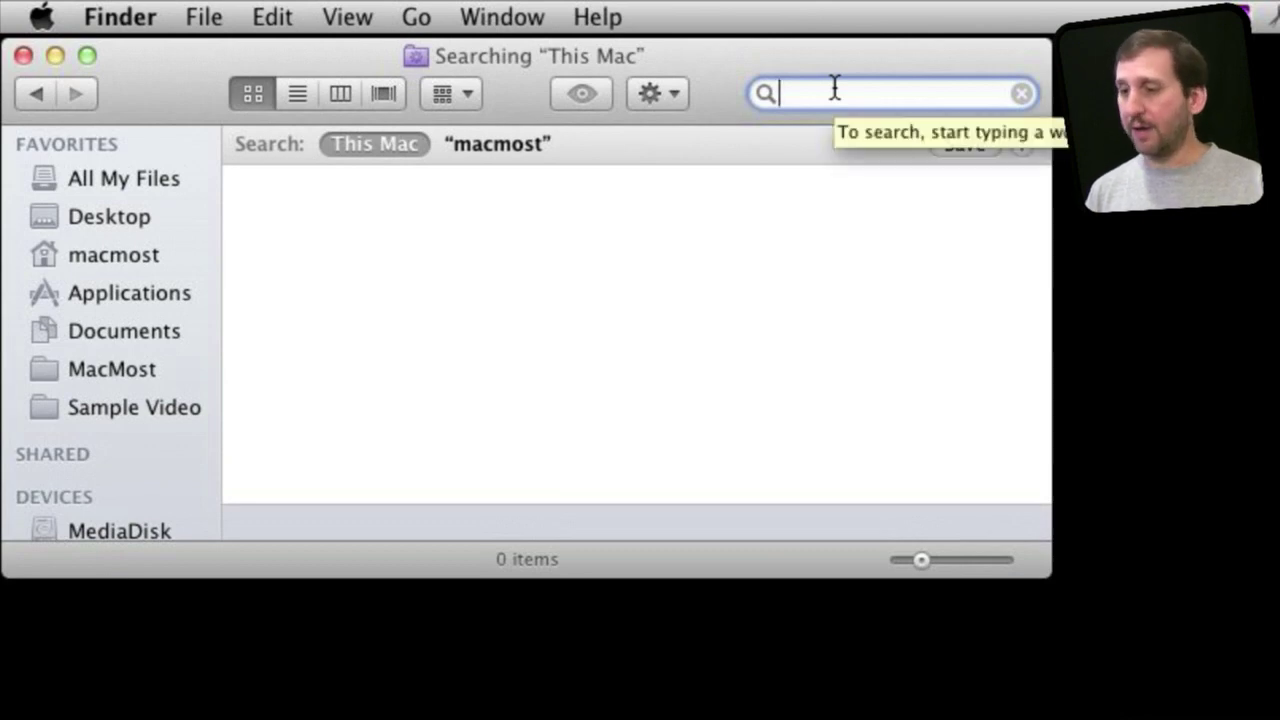
type("doc")
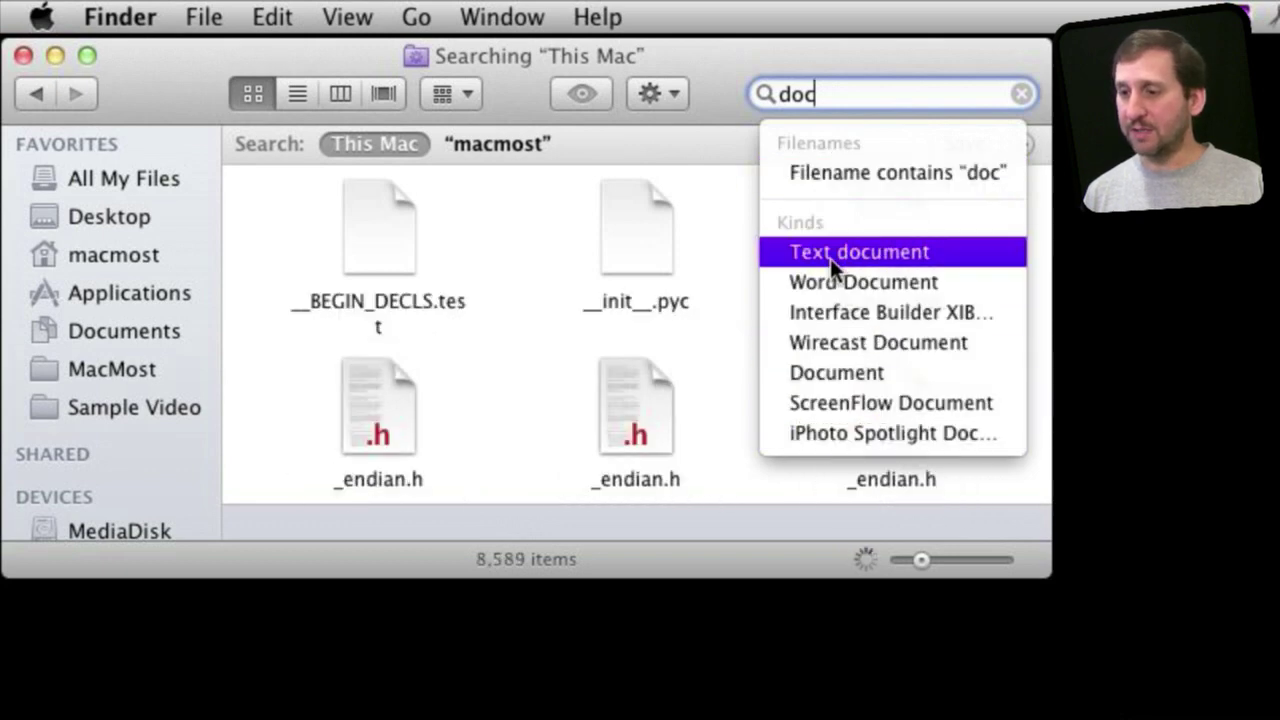
key("Escape")
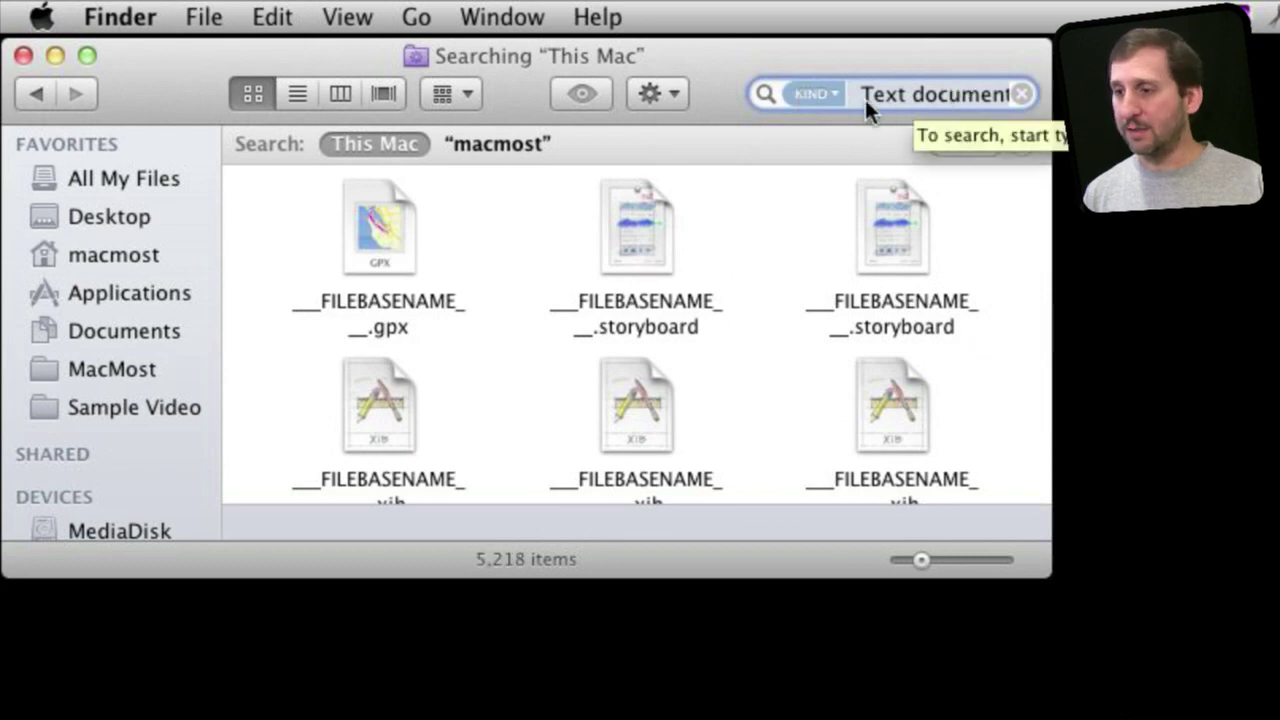
left_click(826, 94)
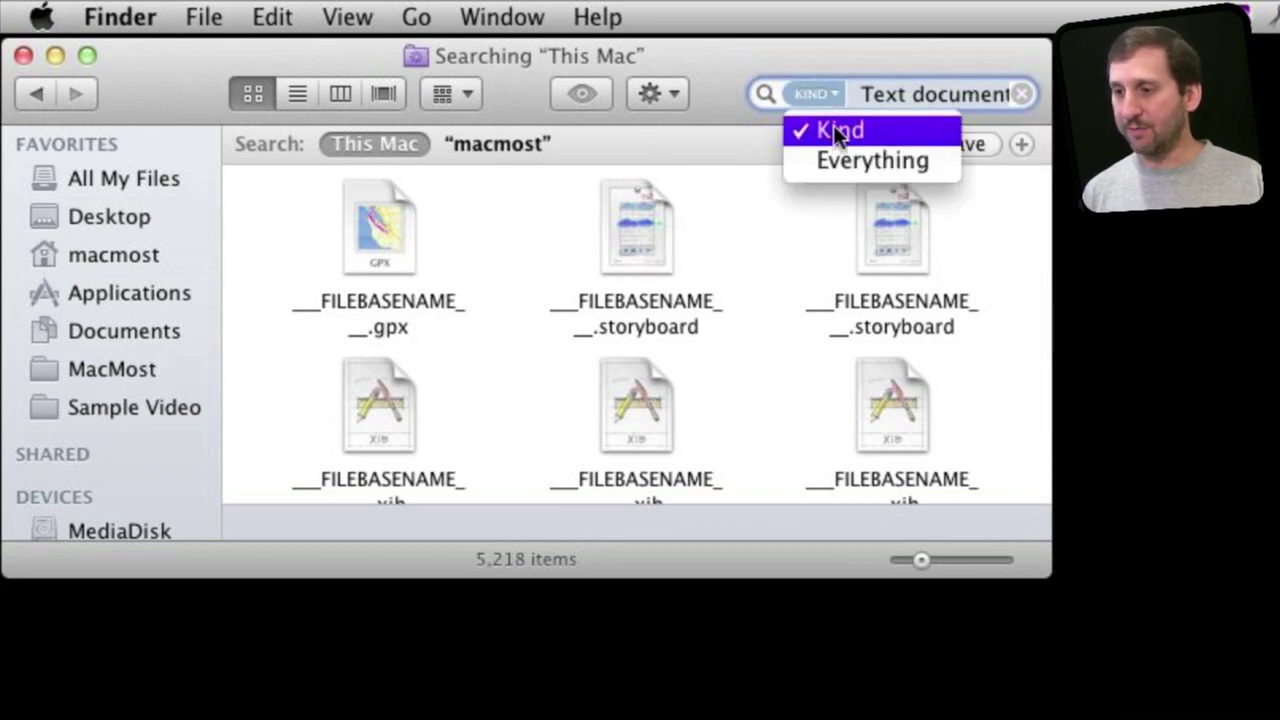
left_click(828, 58)
left_click_drag(828, 58, 516, 60)
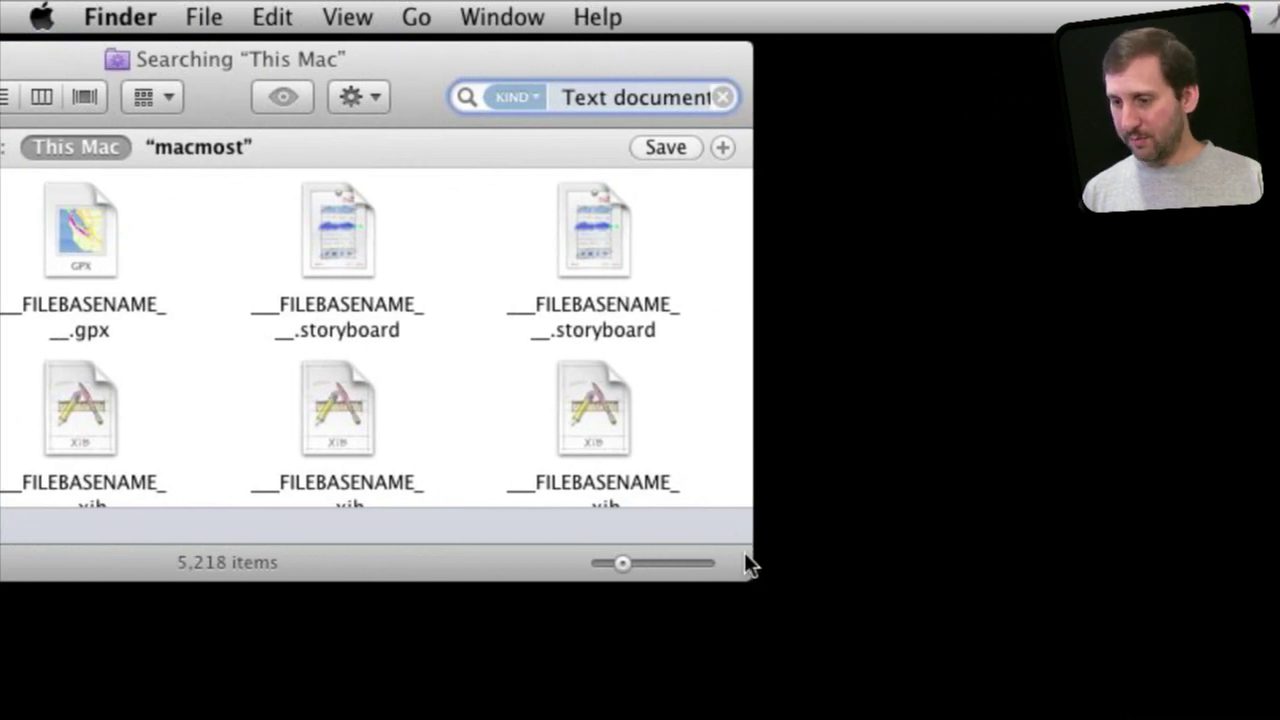
left_click_drag(757, 566, 1153, 540)
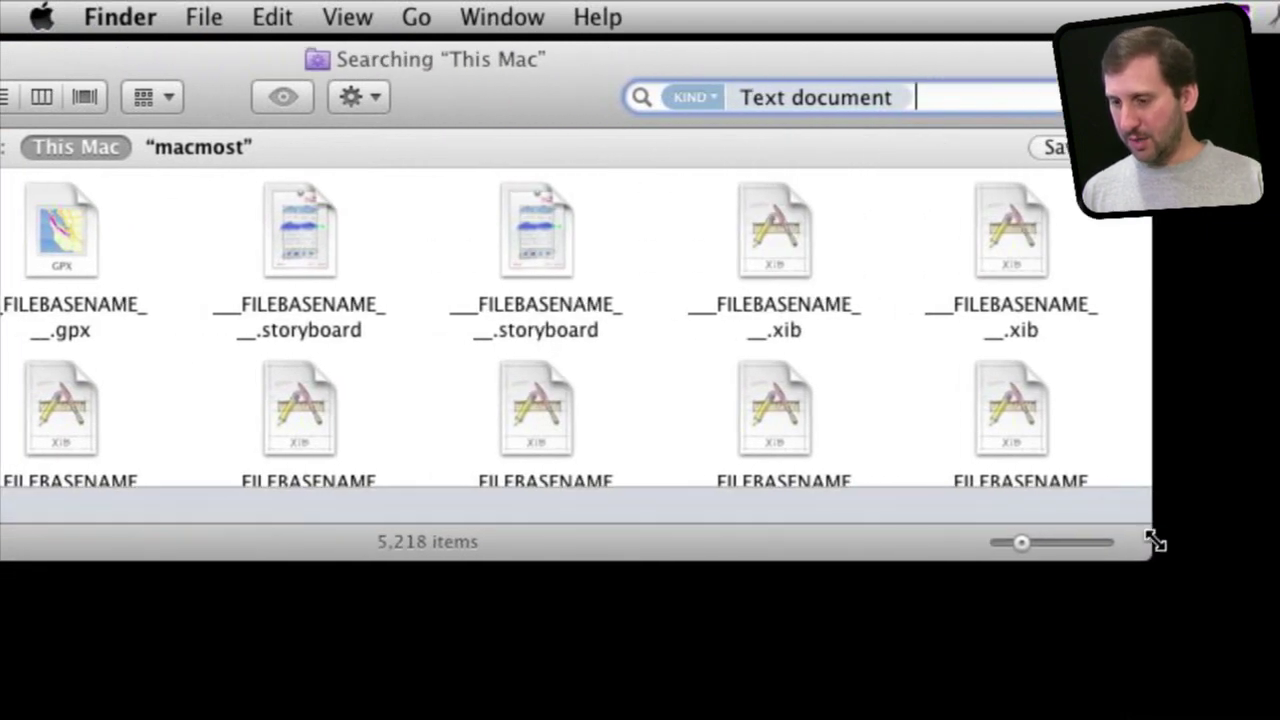
left_click_drag(966, 58, 866, 70)
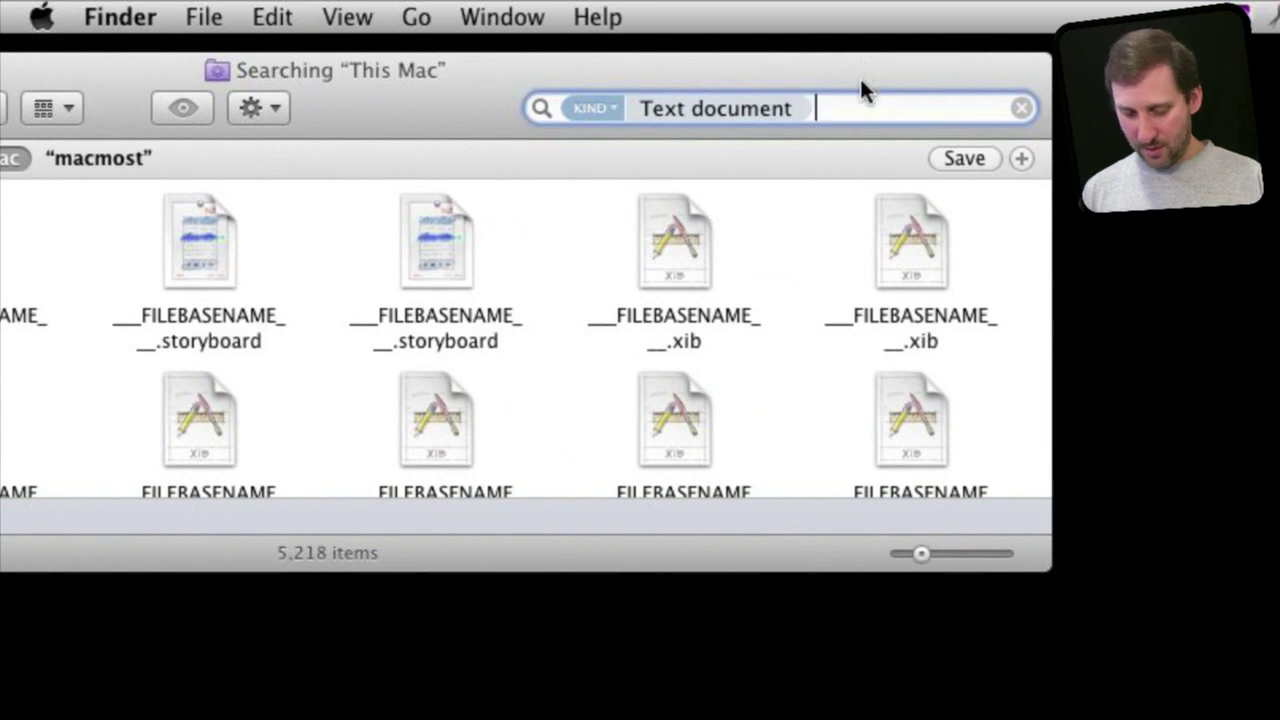
type("gary")
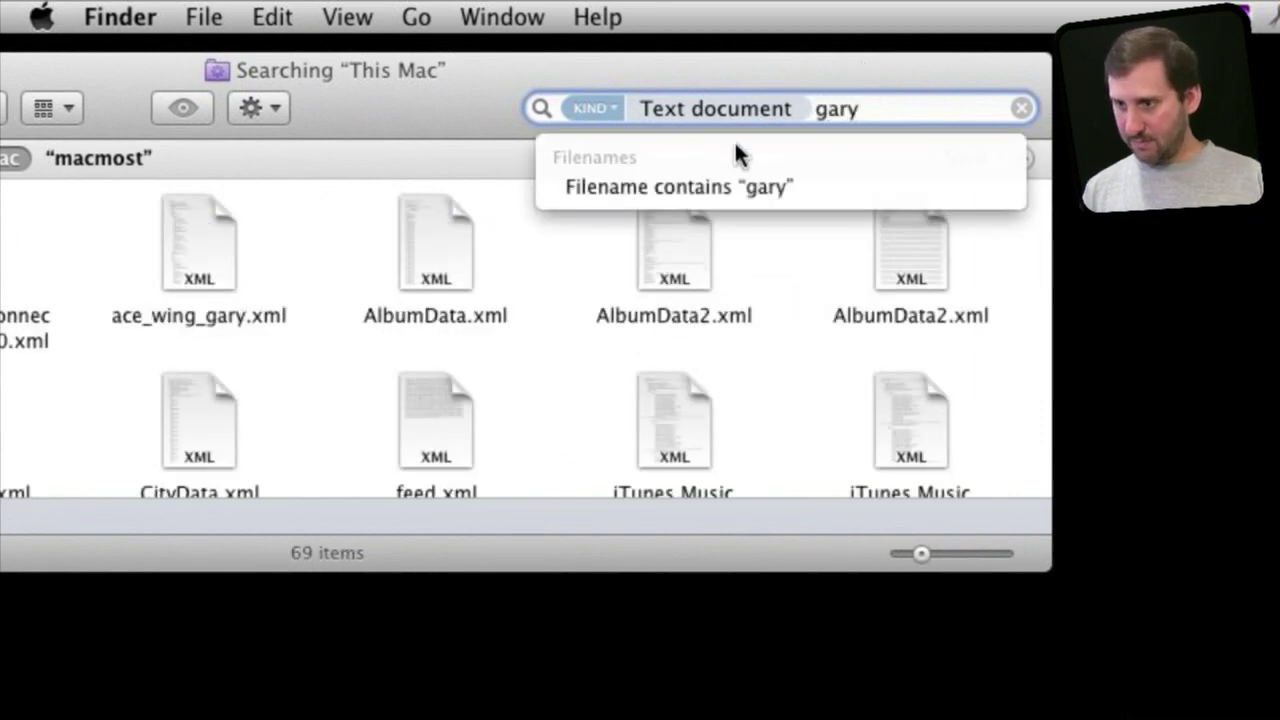
left_click(675, 190)
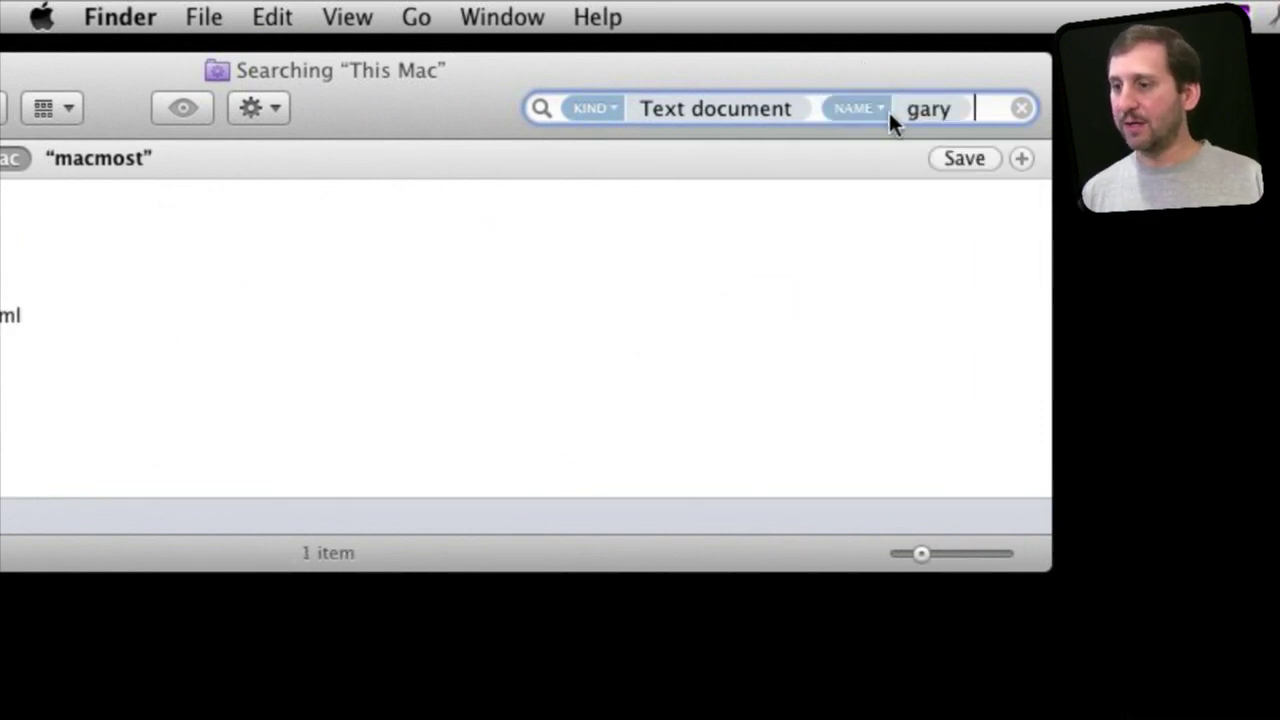
left_click_drag(644, 79, 848, 47)
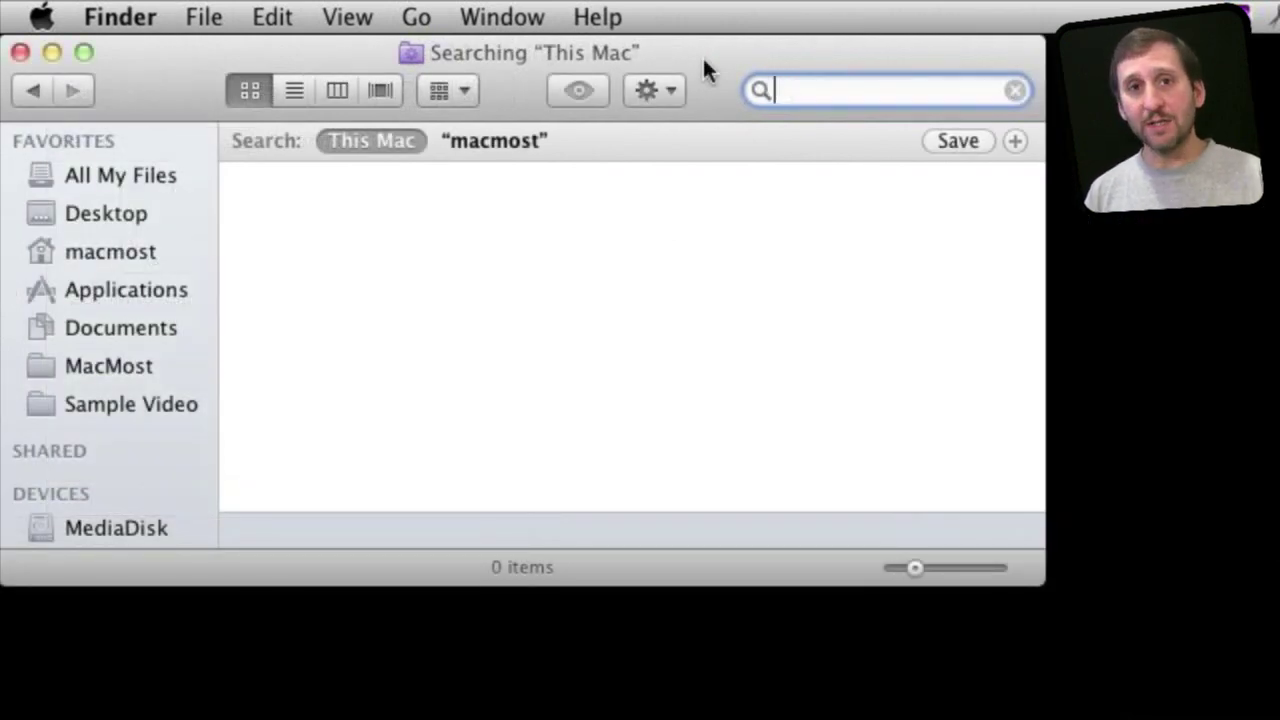
- Add an August 2011 date filter, then remove it
type("aug")
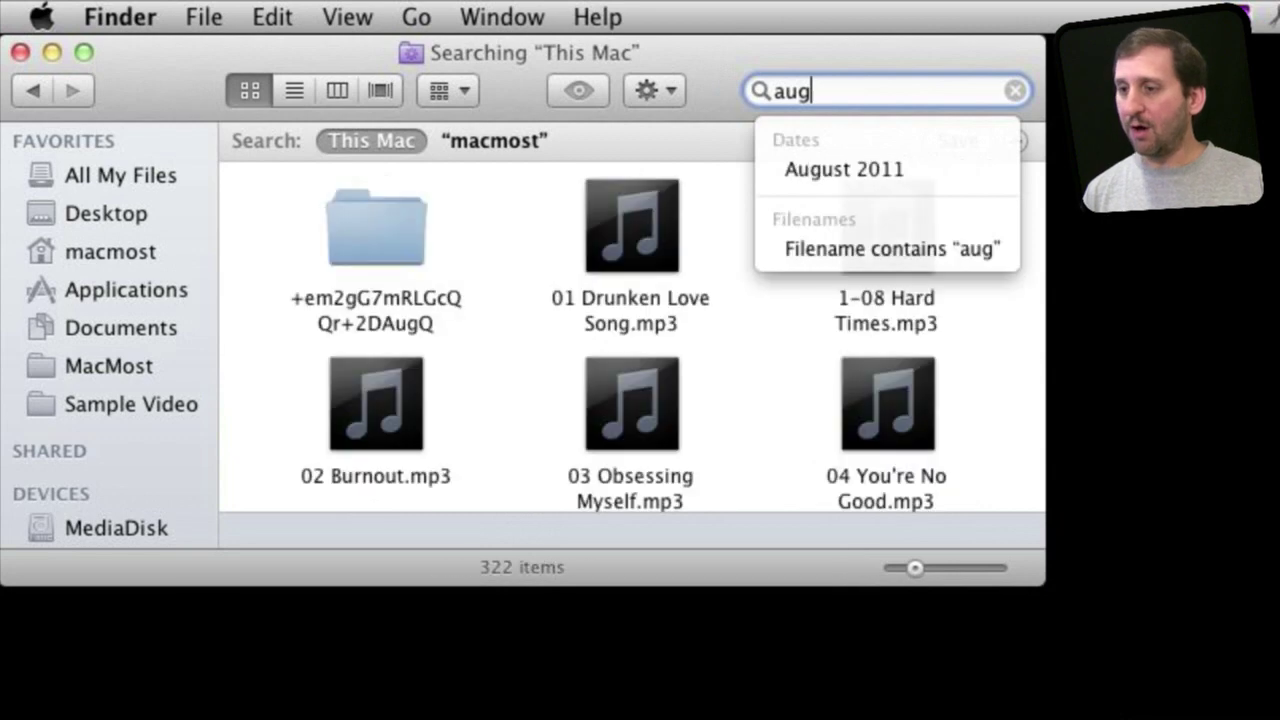
left_click(829, 160)
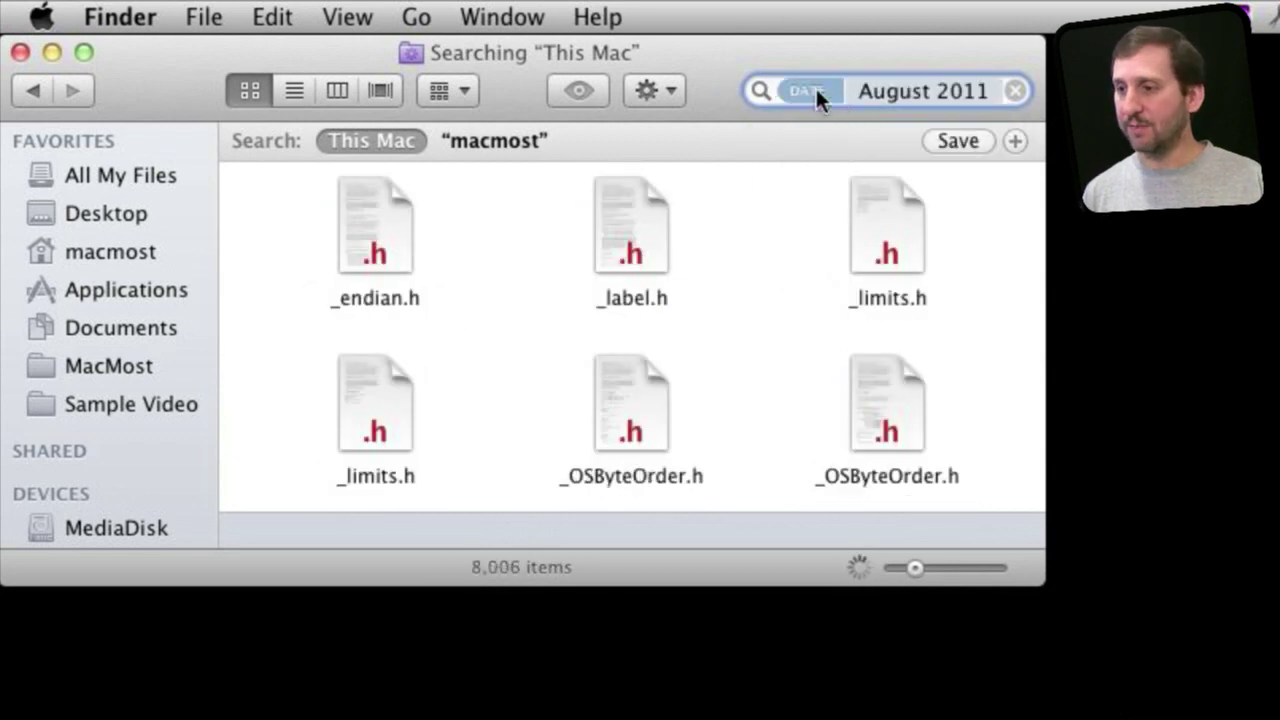
left_click(866, 93)
key("BackSpace")
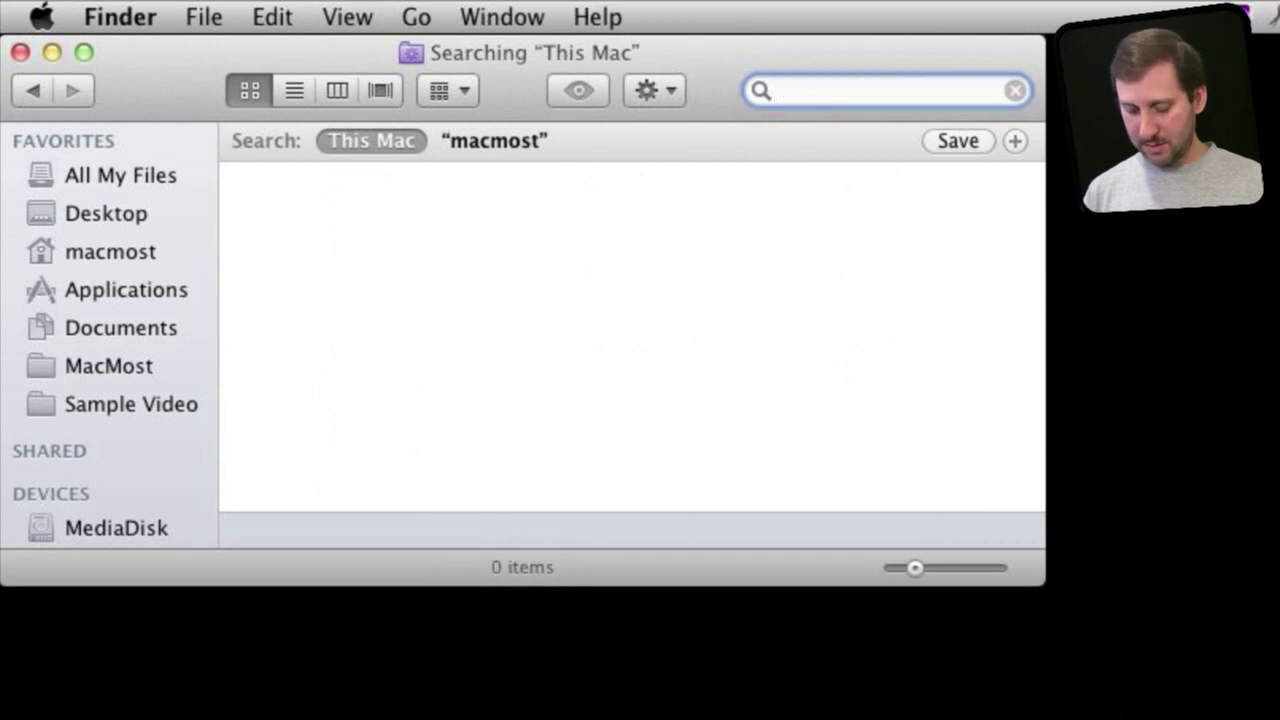
- Add a 2011 date filter, then remove it
type("2011")
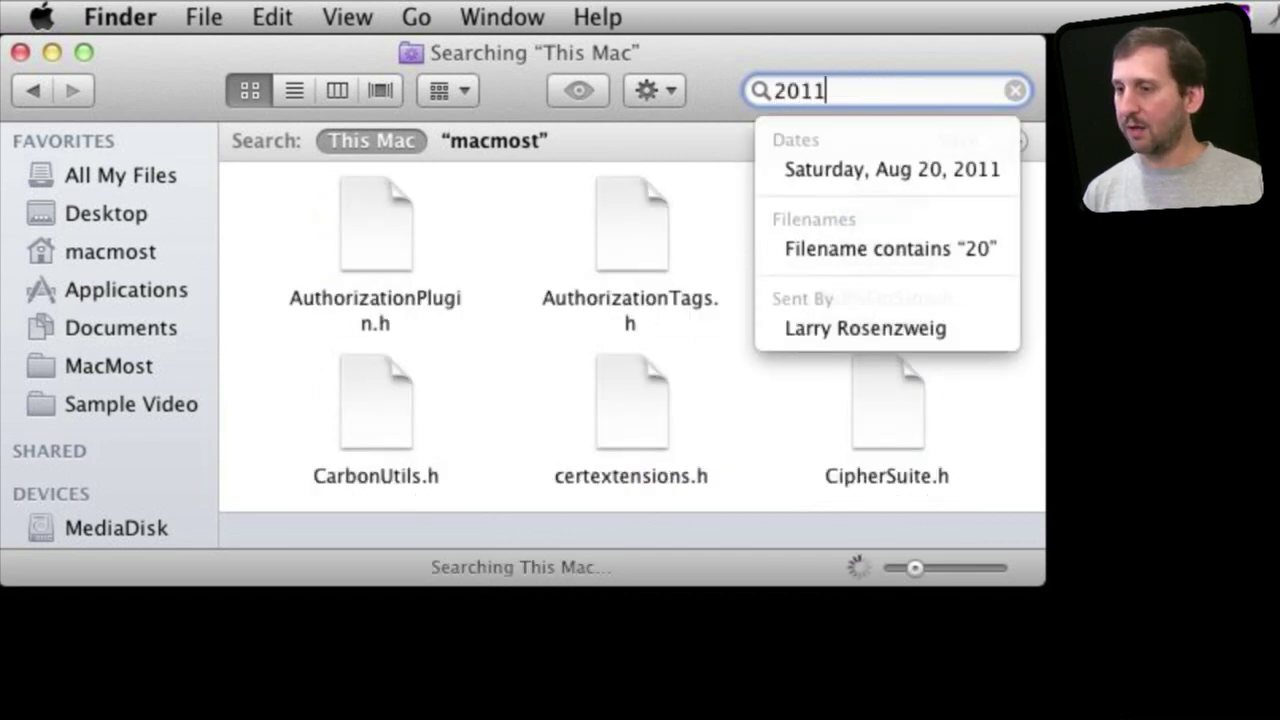
left_click(858, 168)
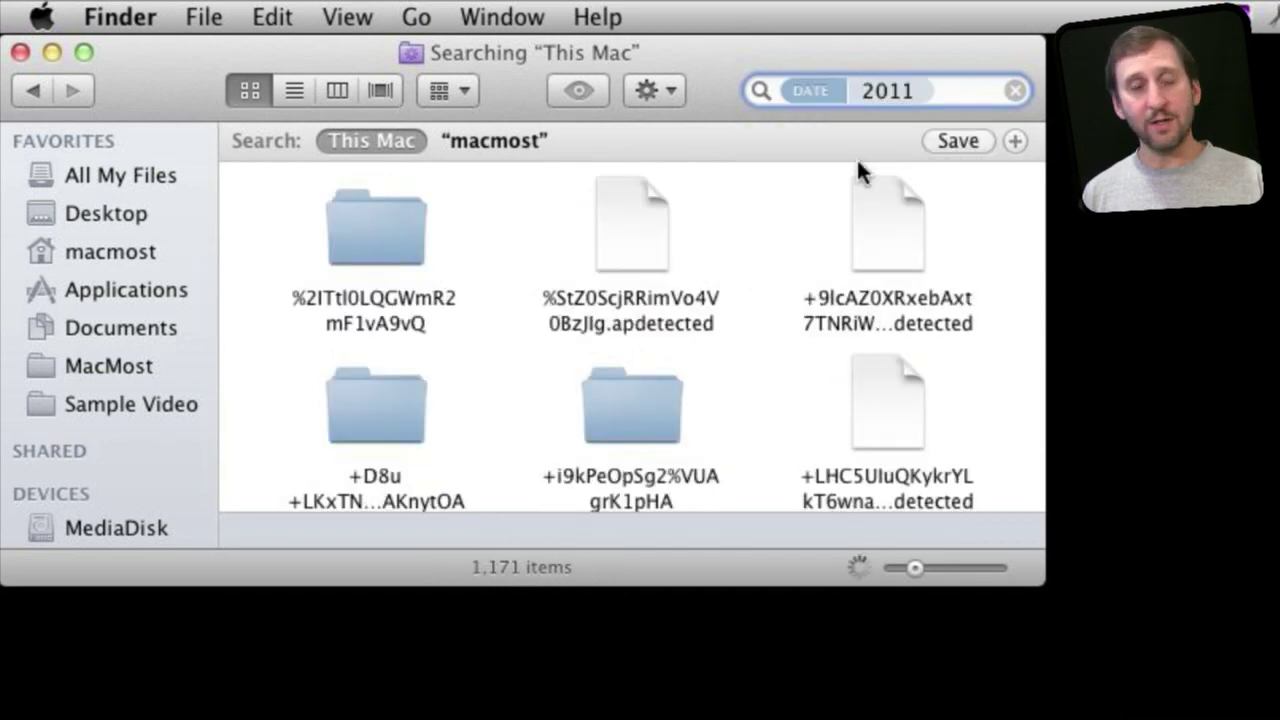
left_click(888, 88)
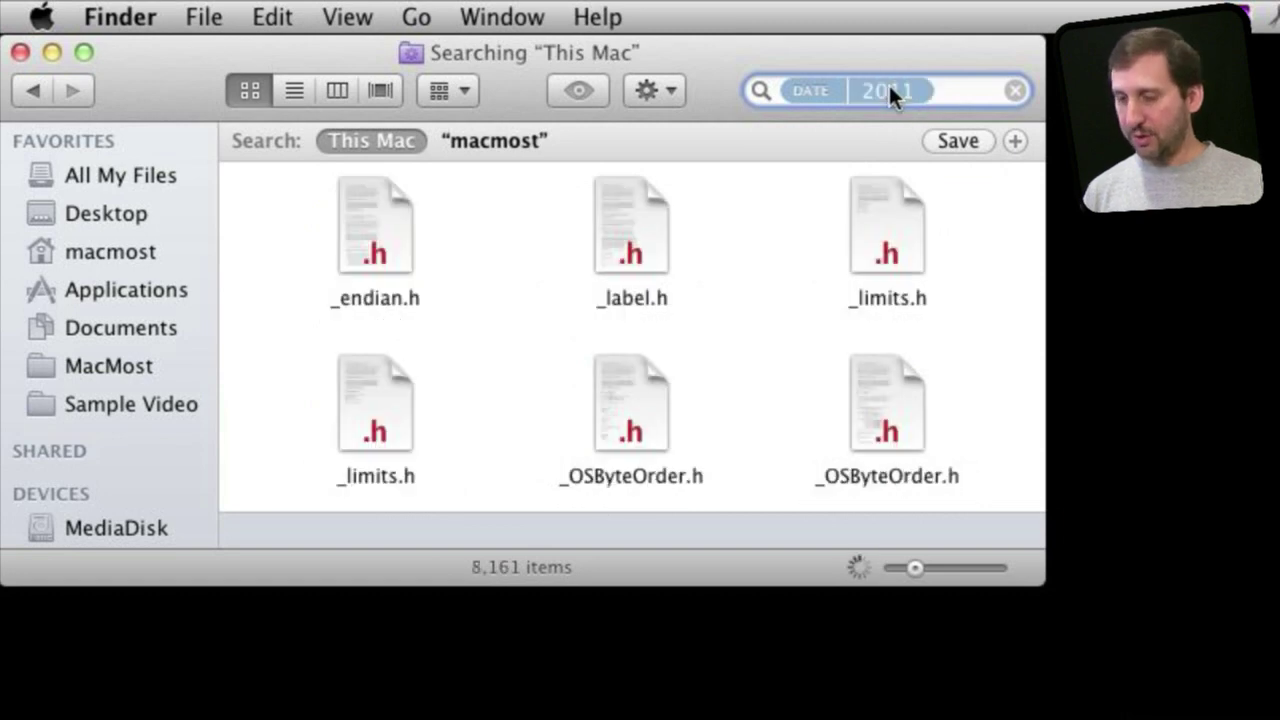
key("BackSpace")
- Try a Last Week date filter, remove it, and filter to This Month instead
type("last")
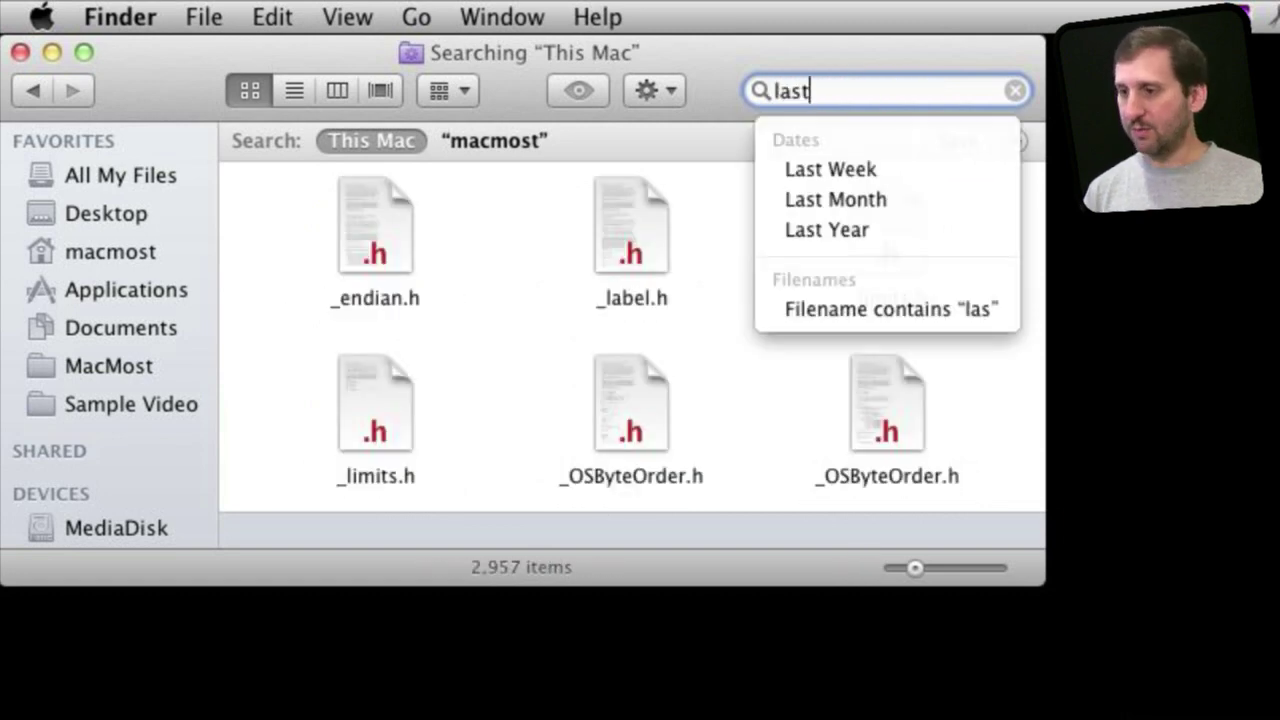
left_click(891, 168)
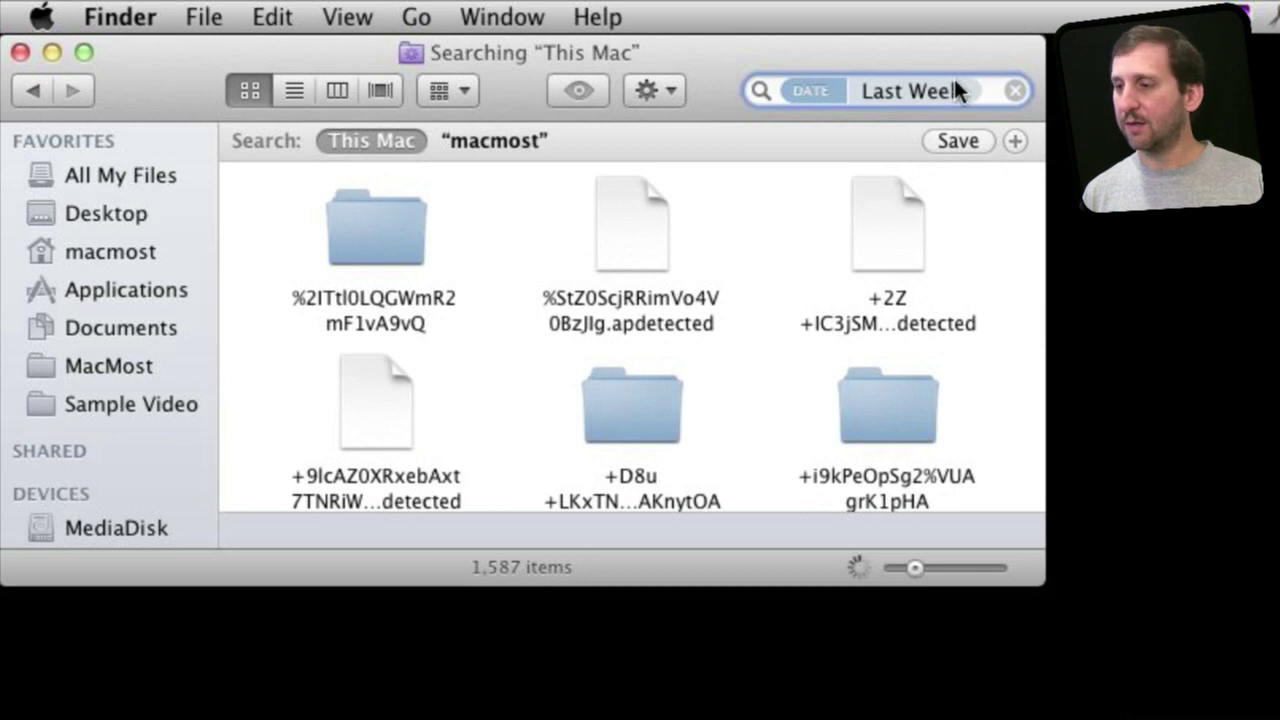
key("BackSpace")
type("this")
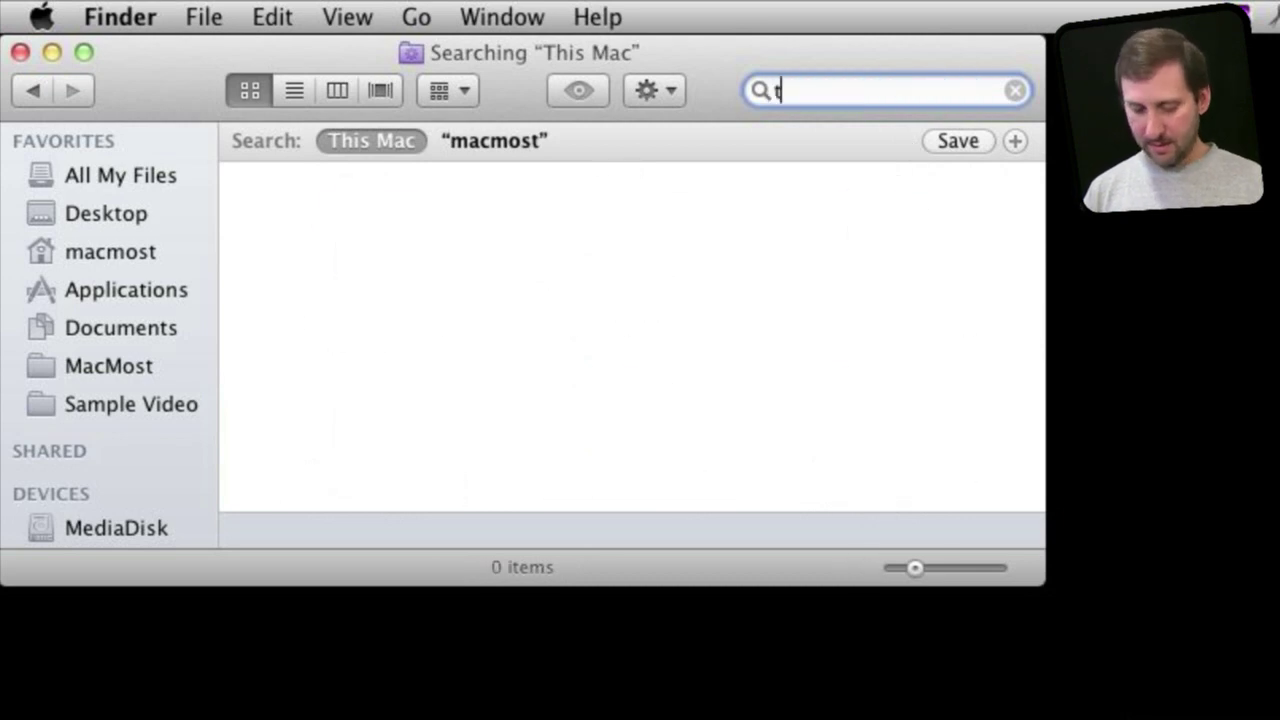
left_click(960, 200)
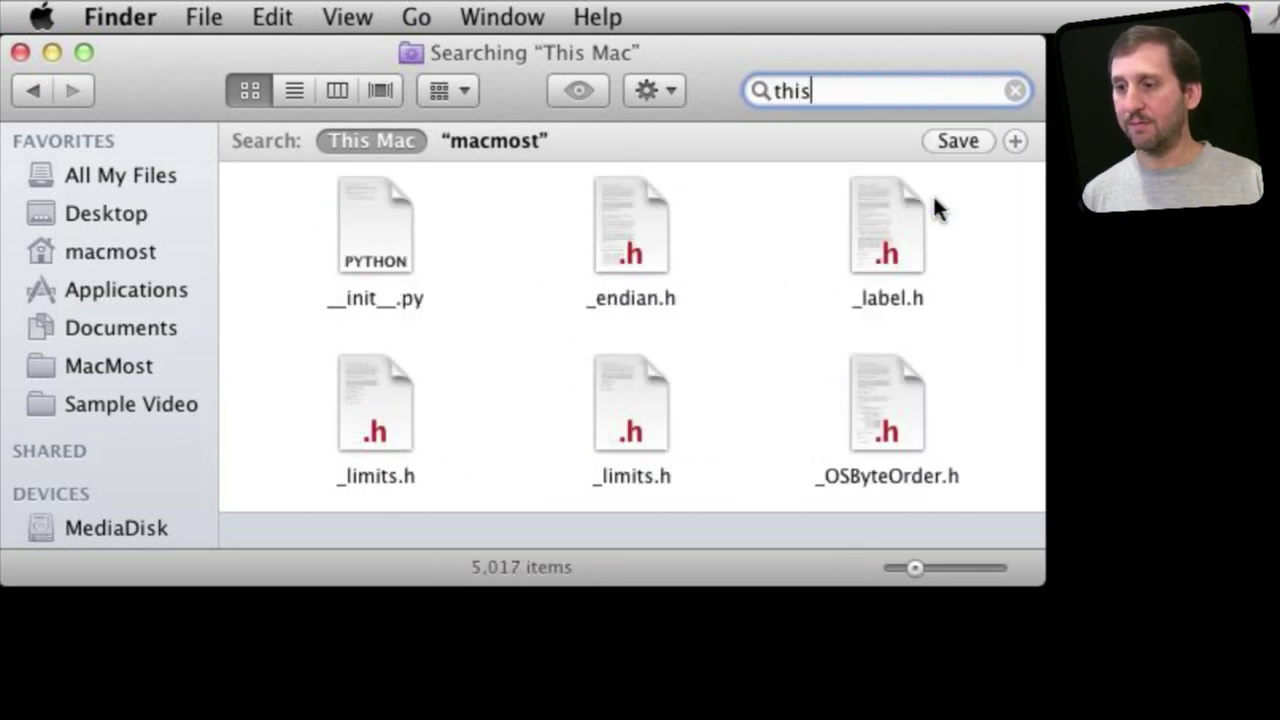
- Replace the this-month filter with a Sent By filter for the suggested contact, leaving its From option unchanged
key("BackSpace")
key("BackSpace")
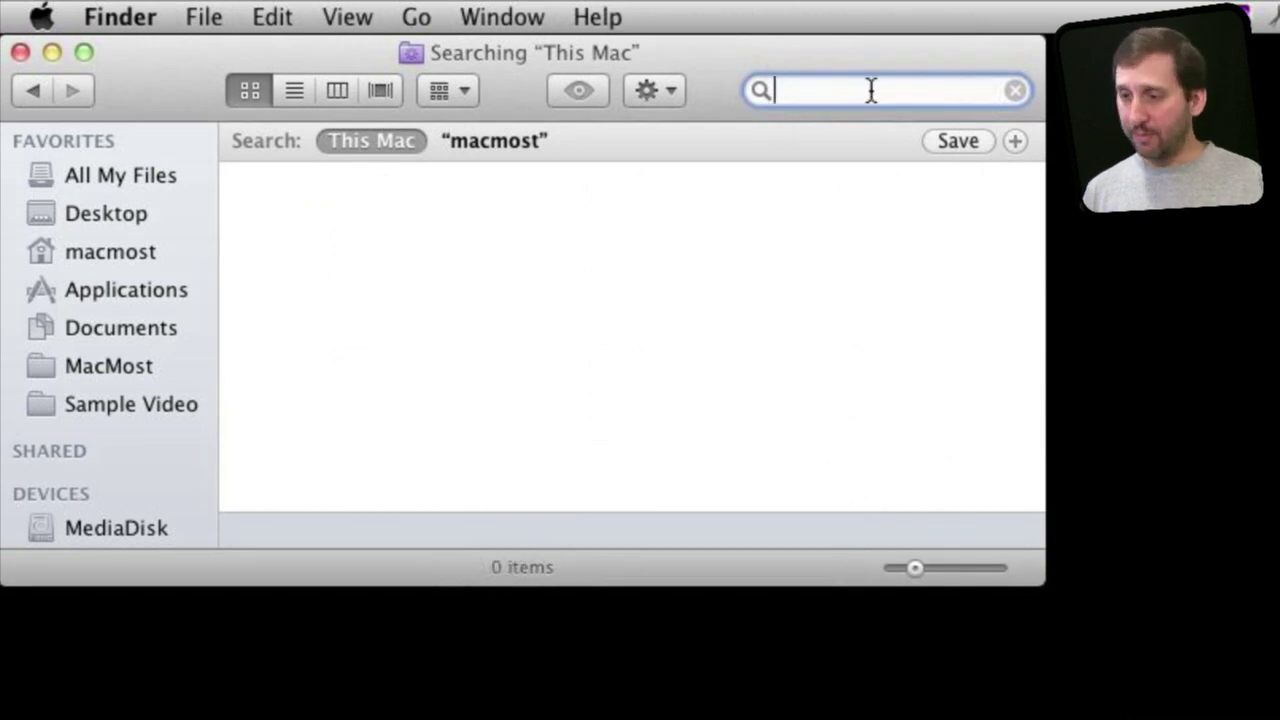
type("gary")
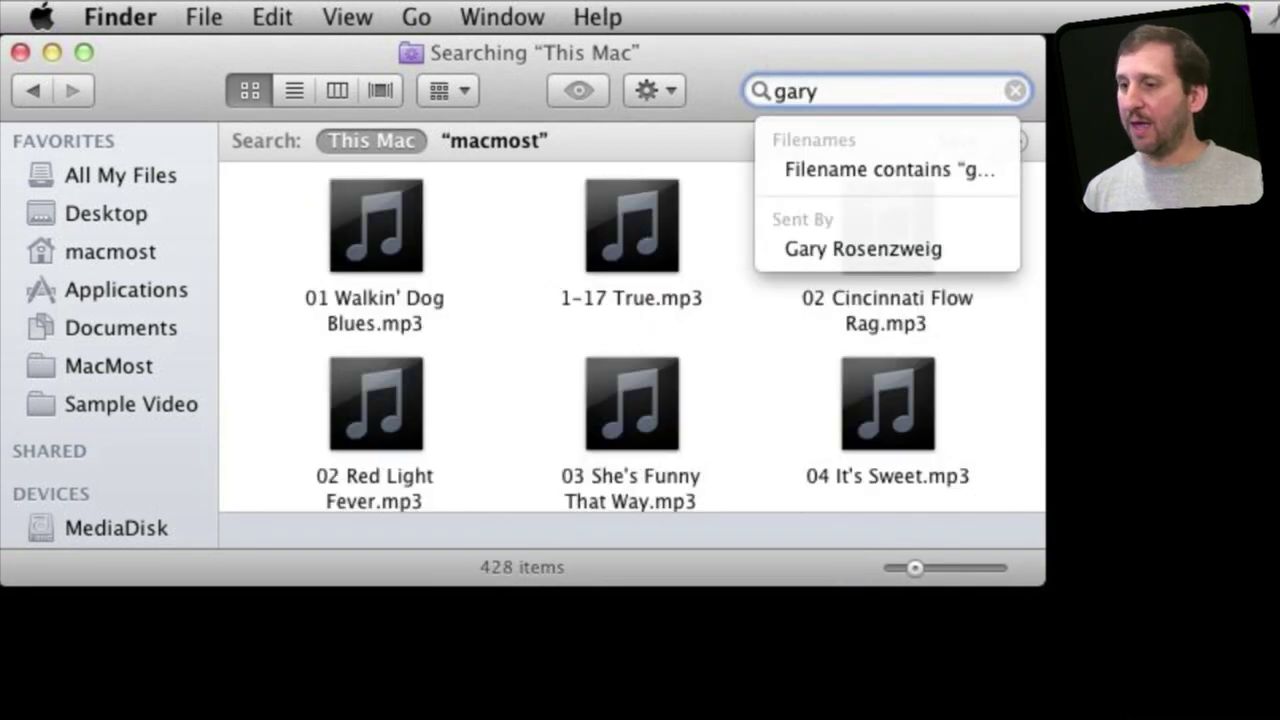
left_click(873, 242)
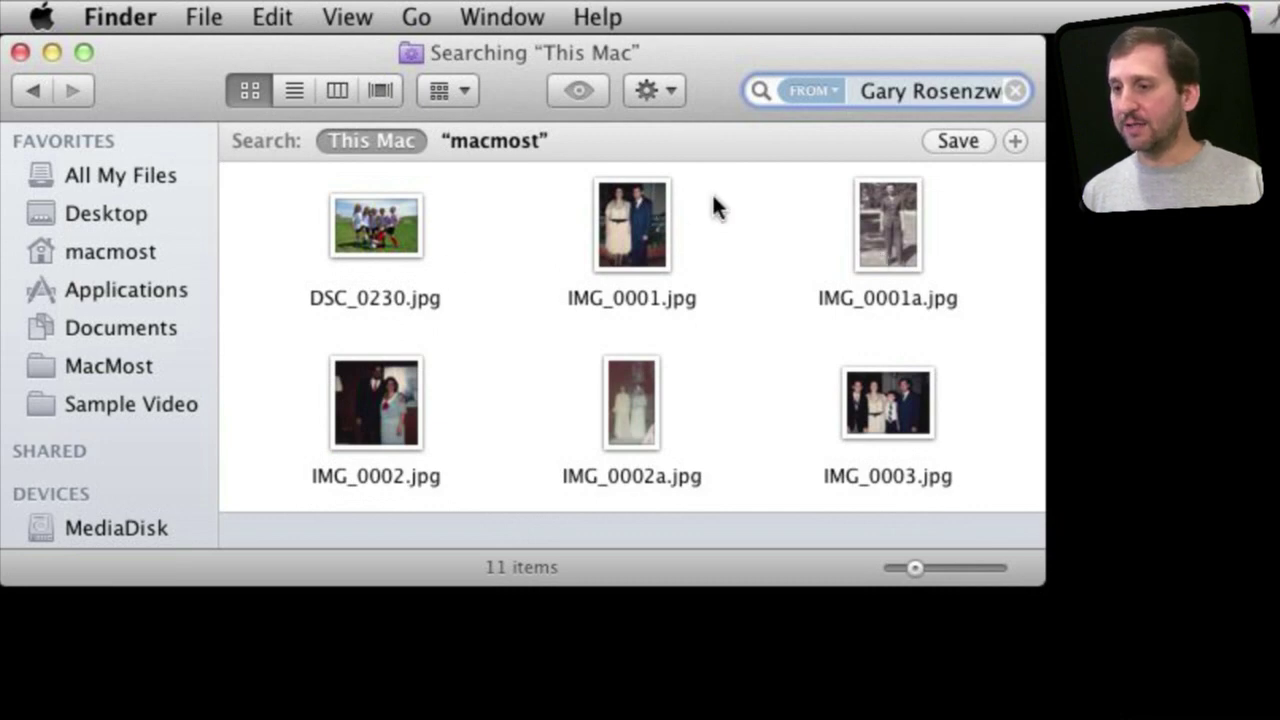
left_click(830, 90)
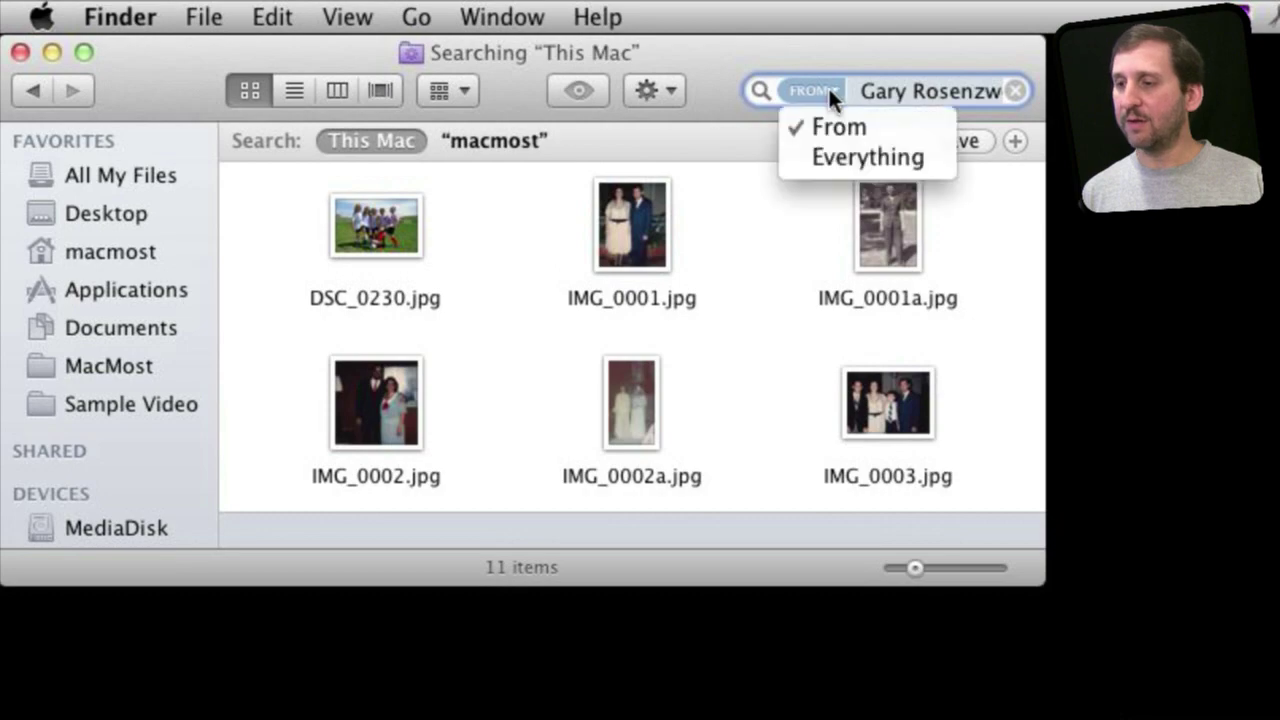
left_click(823, 42)
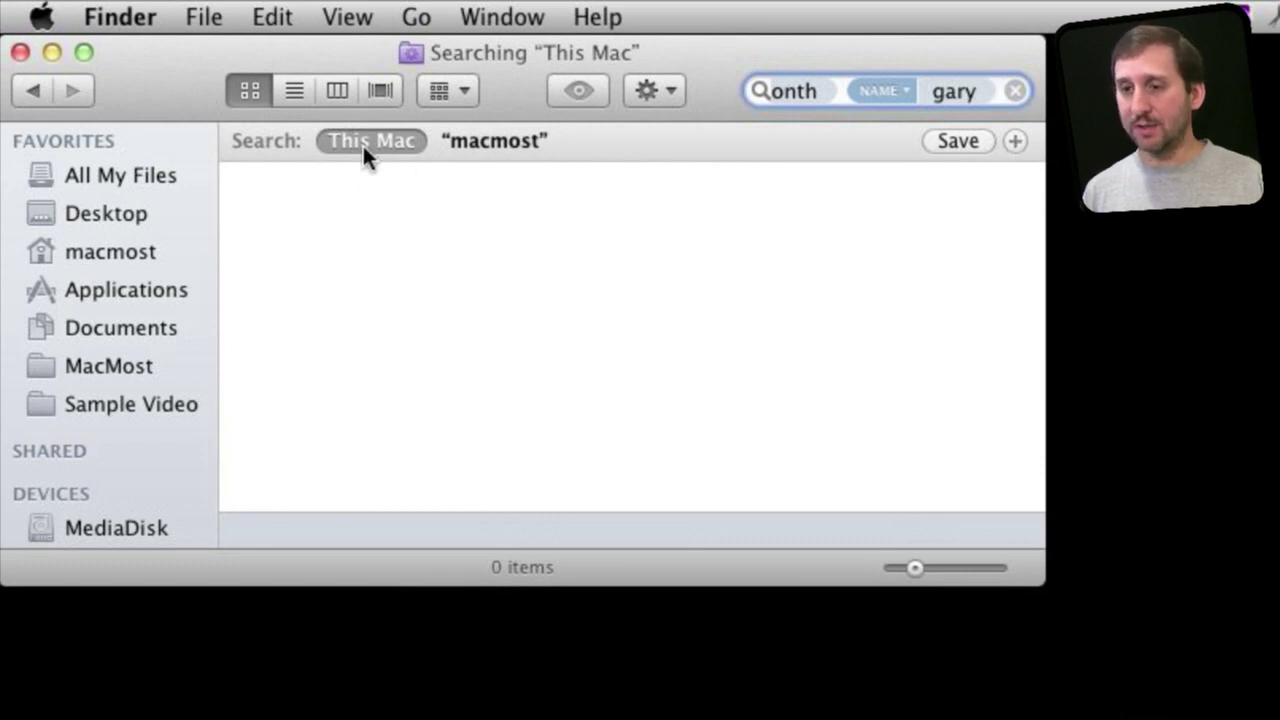
- Scope the search to macmost, try then remove a Kind: Any row, and bring up Smart Folder saving
left_click(475, 142)
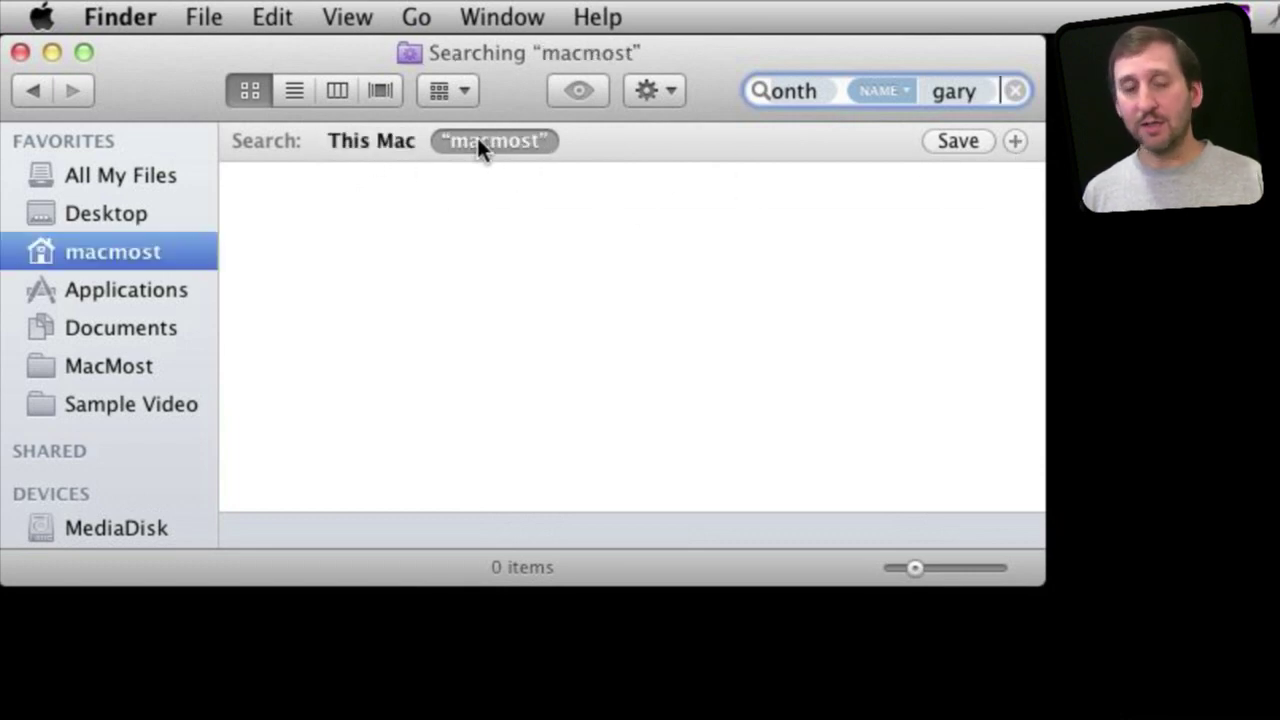
left_click(1016, 140)
left_click(291, 182)
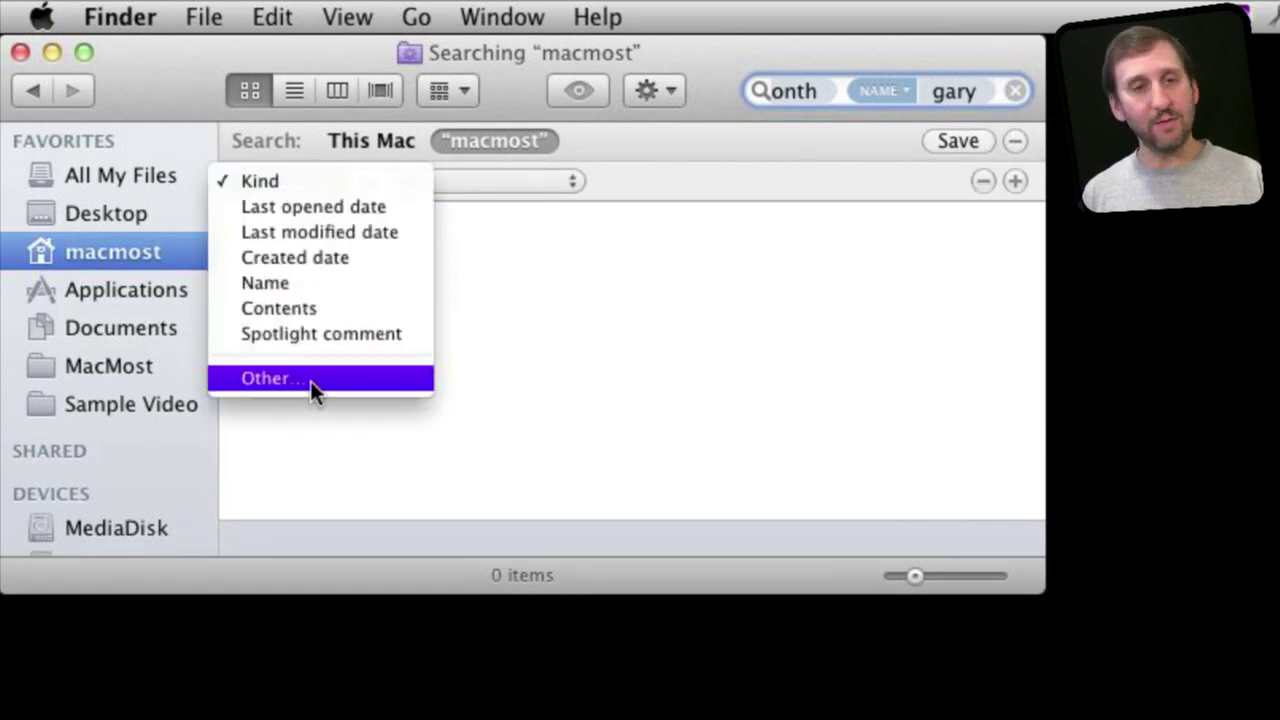
left_click(465, 215)
left_click(471, 180)
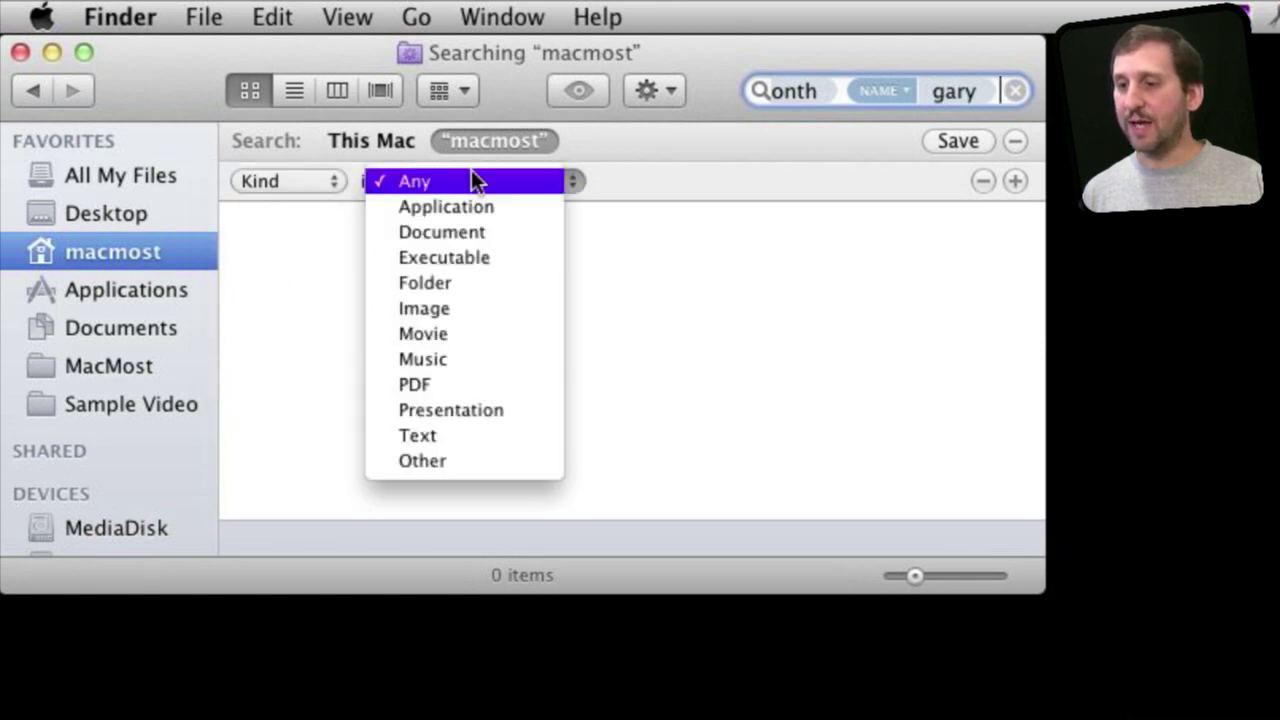
left_click(672, 252)
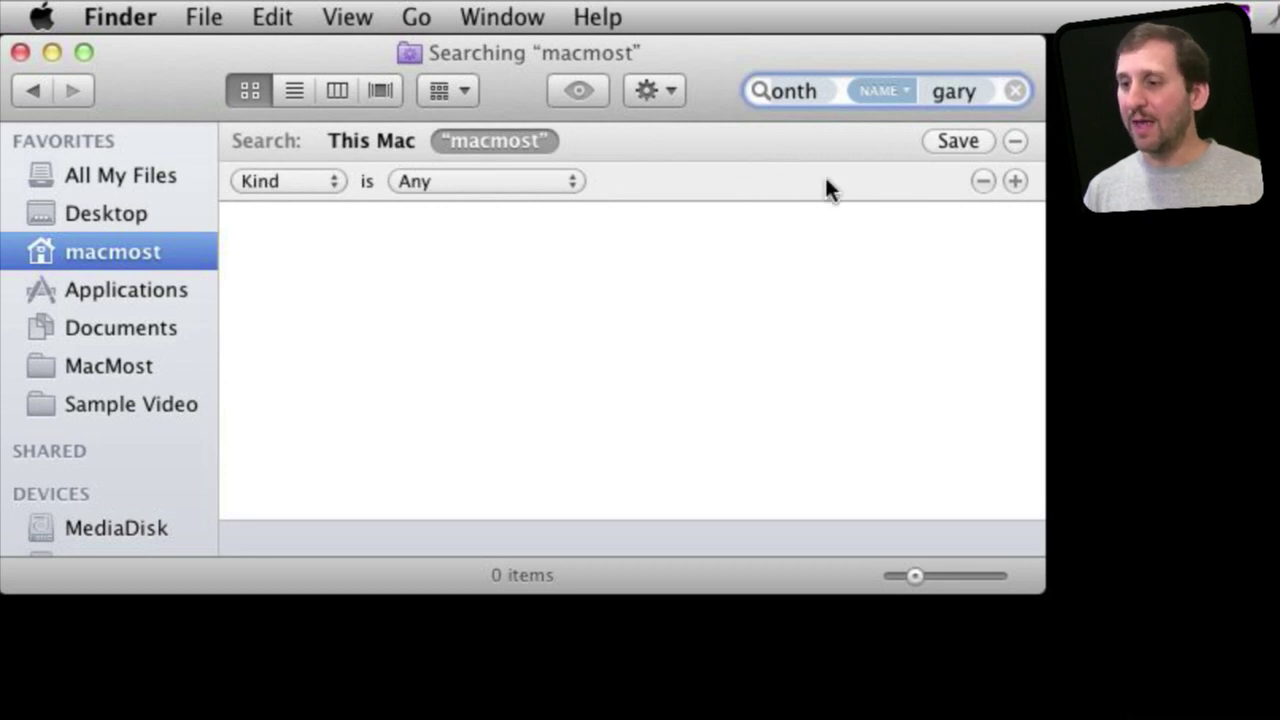
left_click(983, 180)
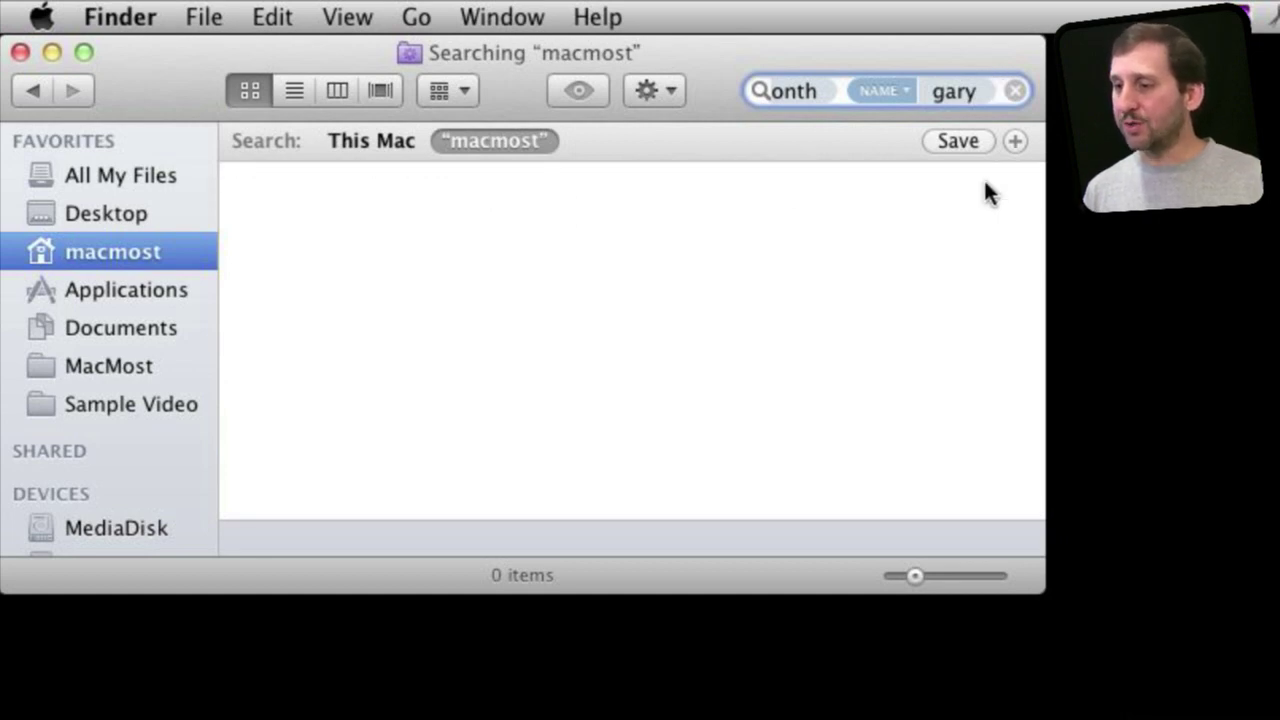
left_click(960, 138)
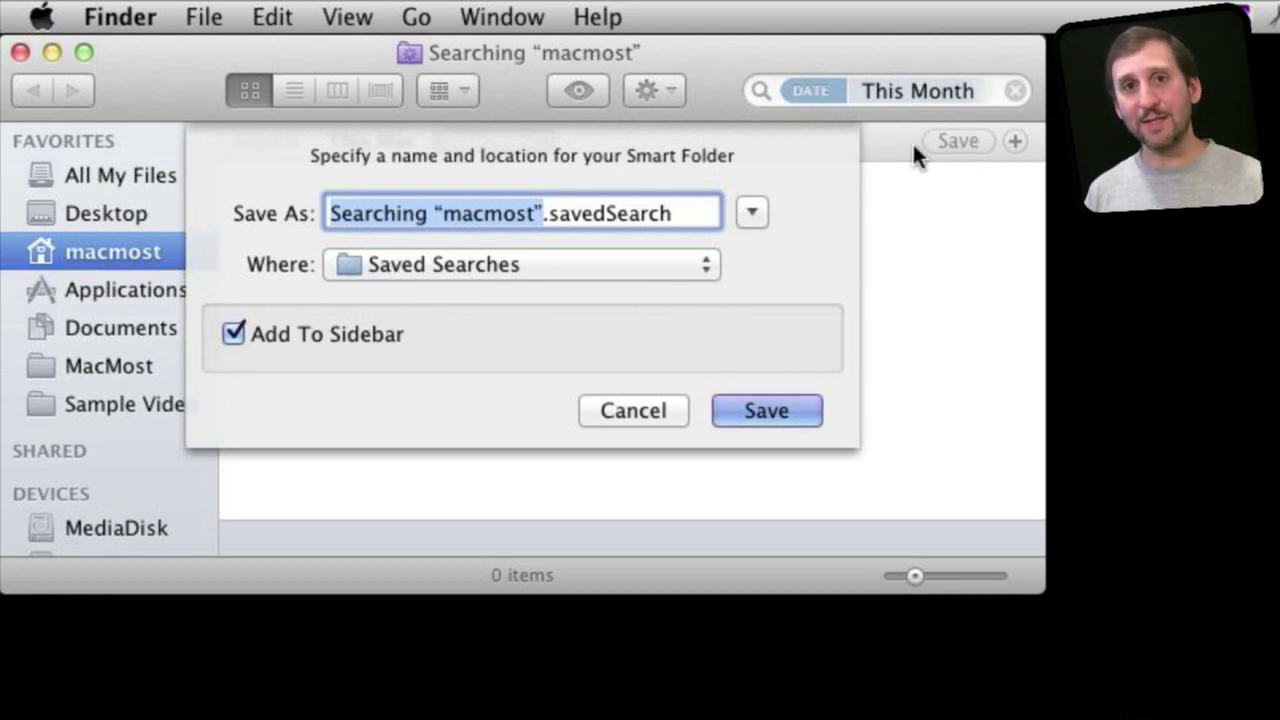
- Dismiss the Smart Folder save sheet without saving, leaving an empty macmost search
key("Return")
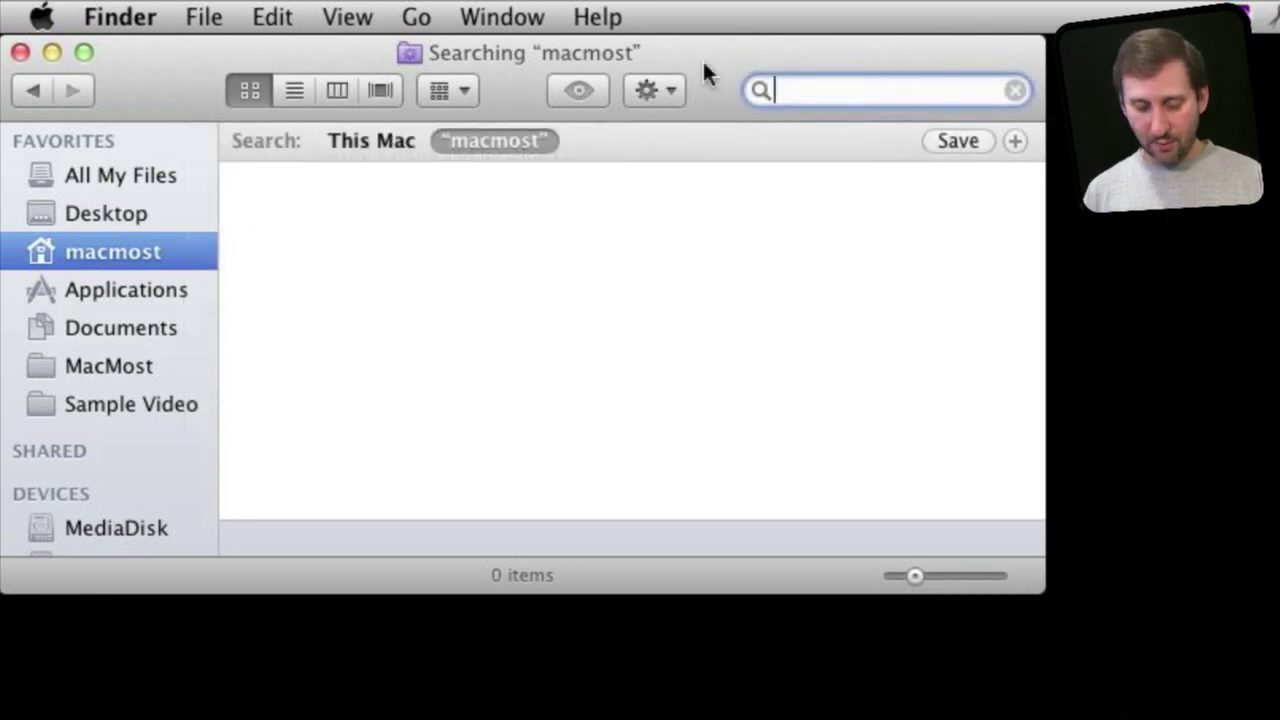
- Stack Word Document kind, This Month date, and filename-contains tokens for the person's first name
type("word")
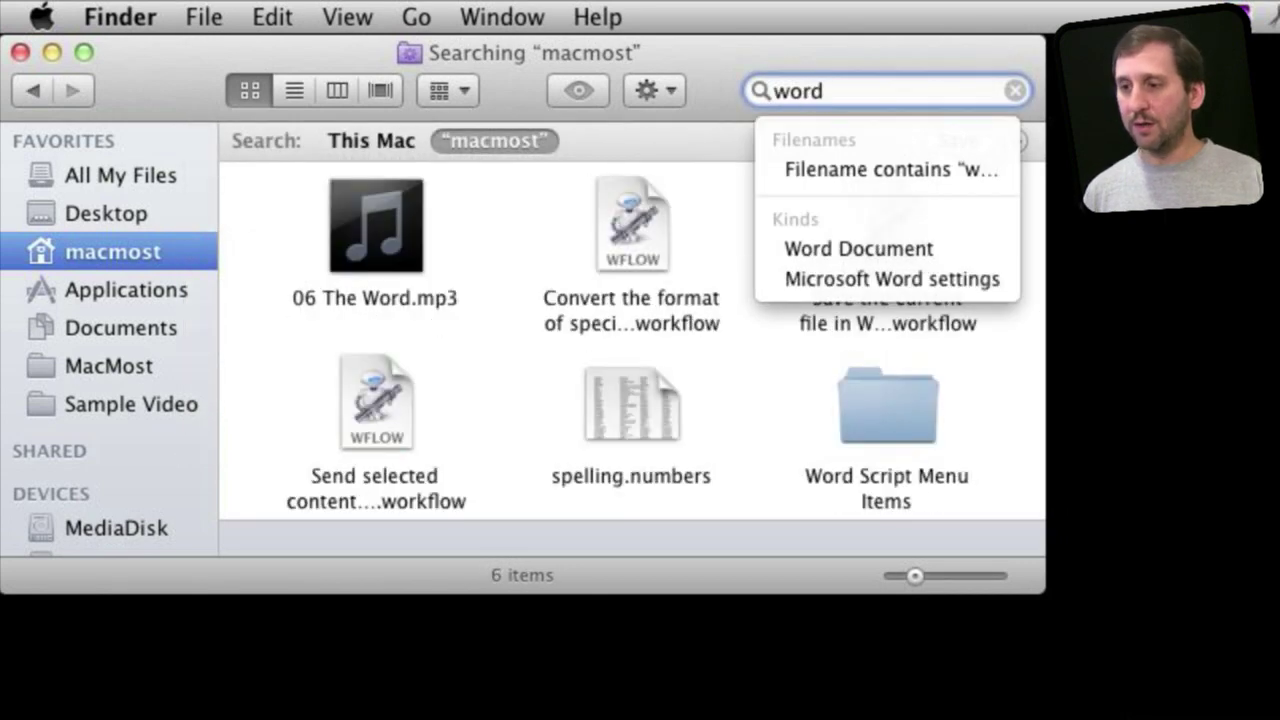
key("Down")
key("Down")
key("Return")
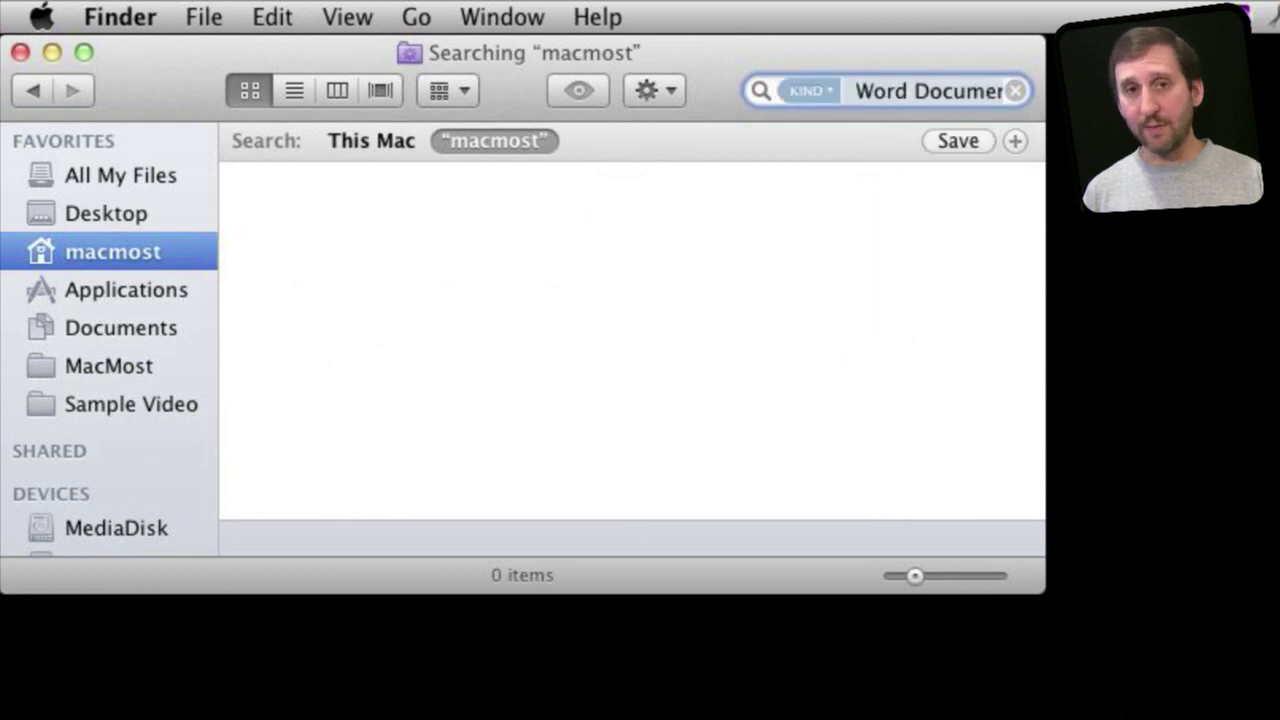
type("this")
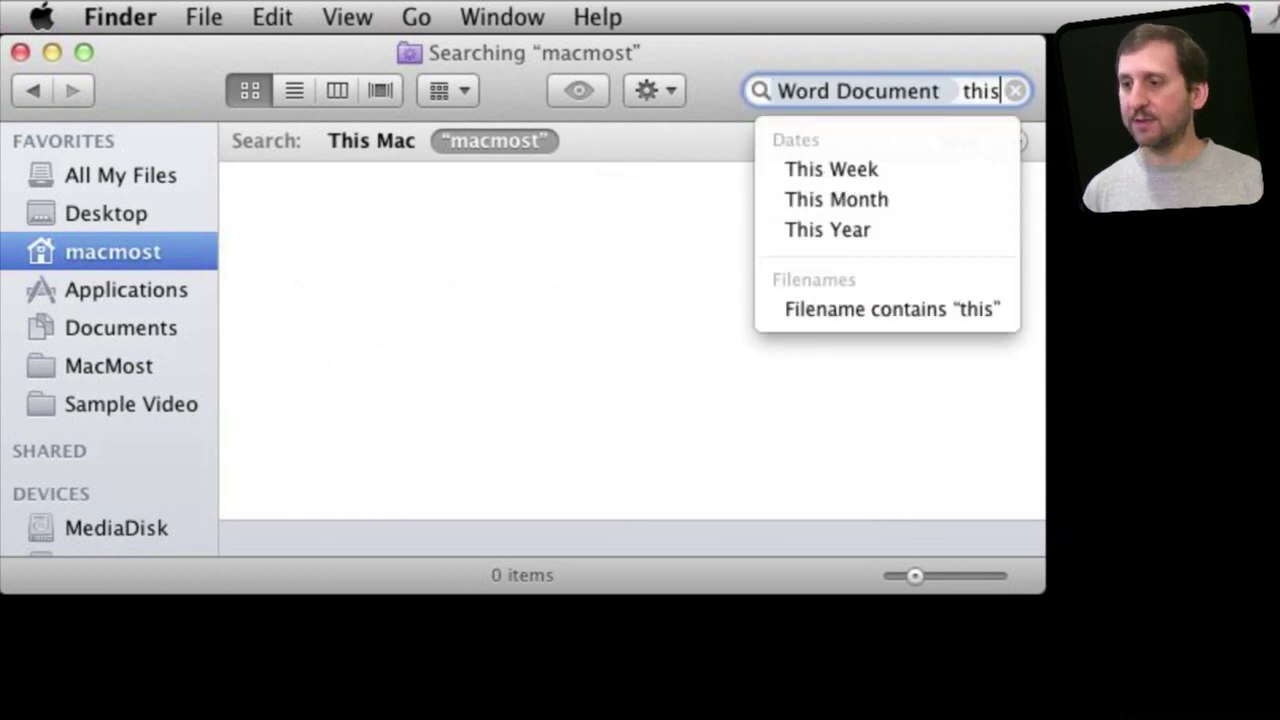
key("Down")
key("Down")
key("Return")
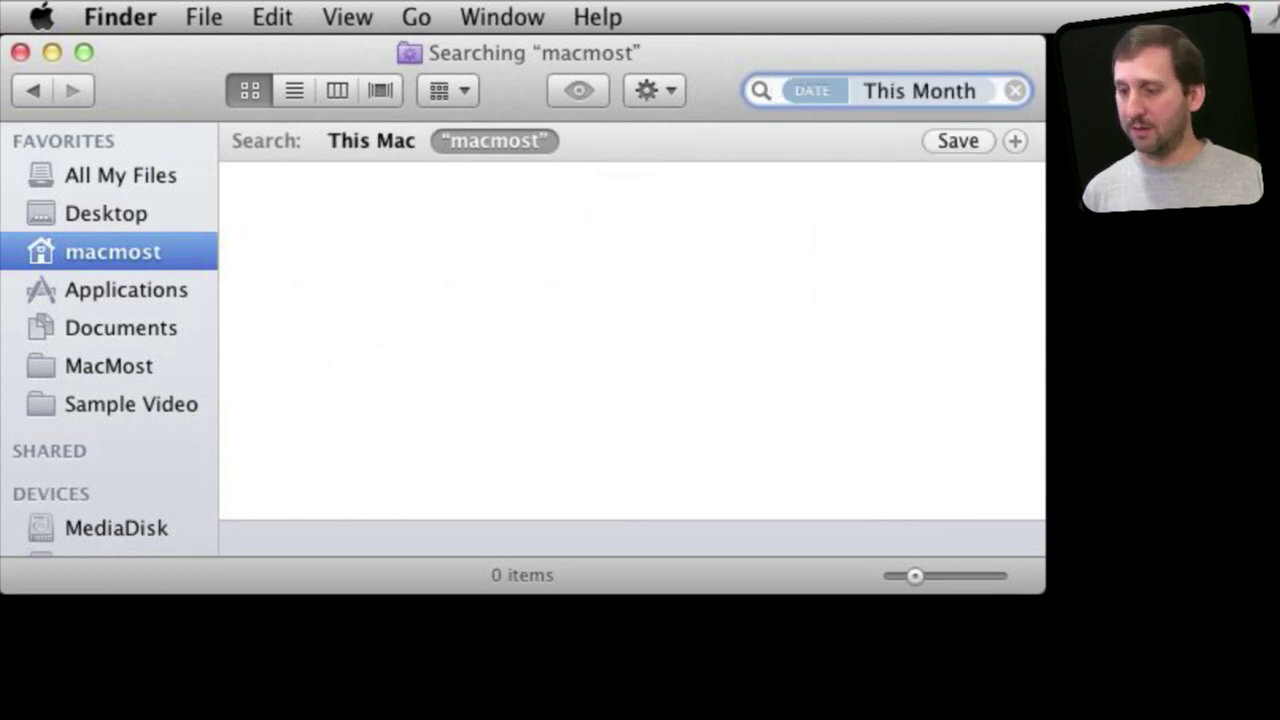
type("gary")
key("Down")
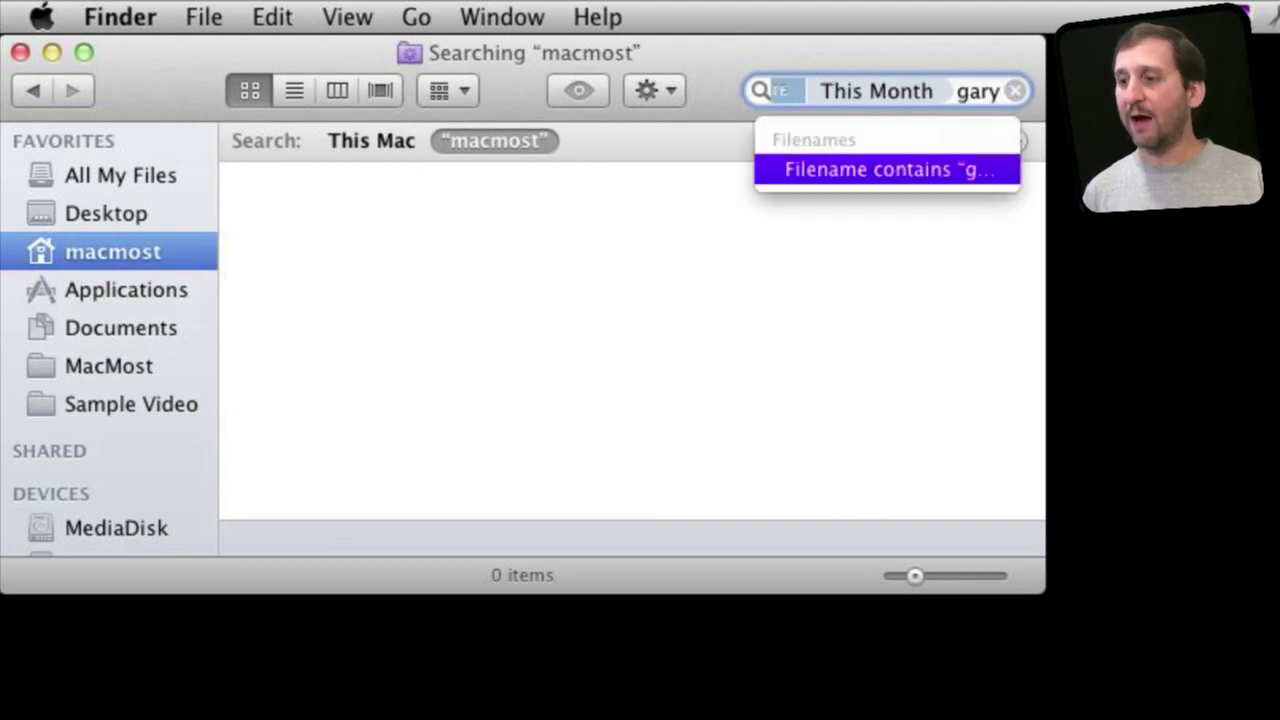
key("Return")
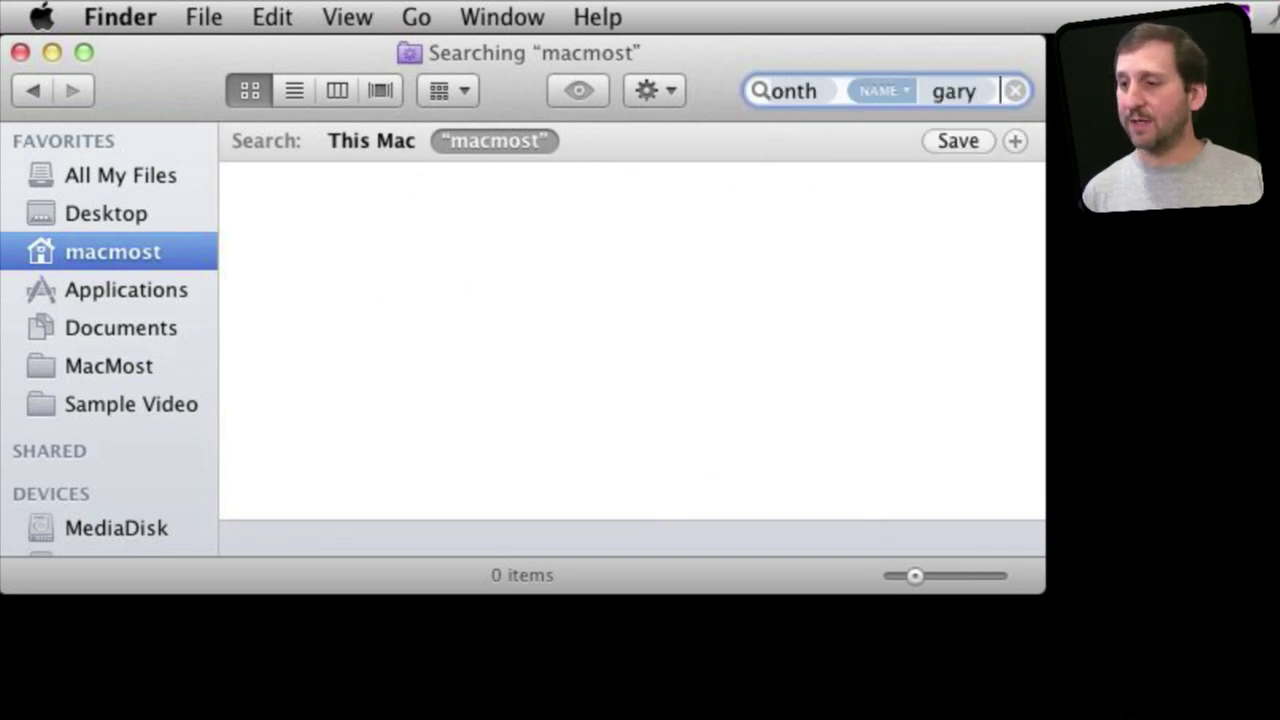